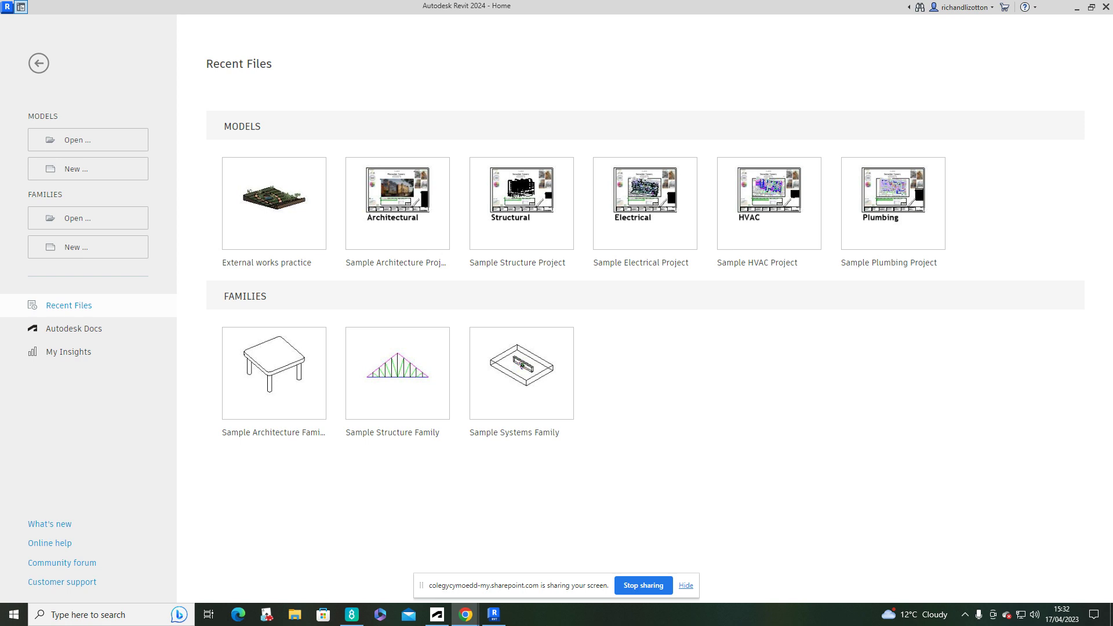
- Start a new family and pick the Metric Door.rft template
click(76, 247)
scroll(443, 290, down, 2)
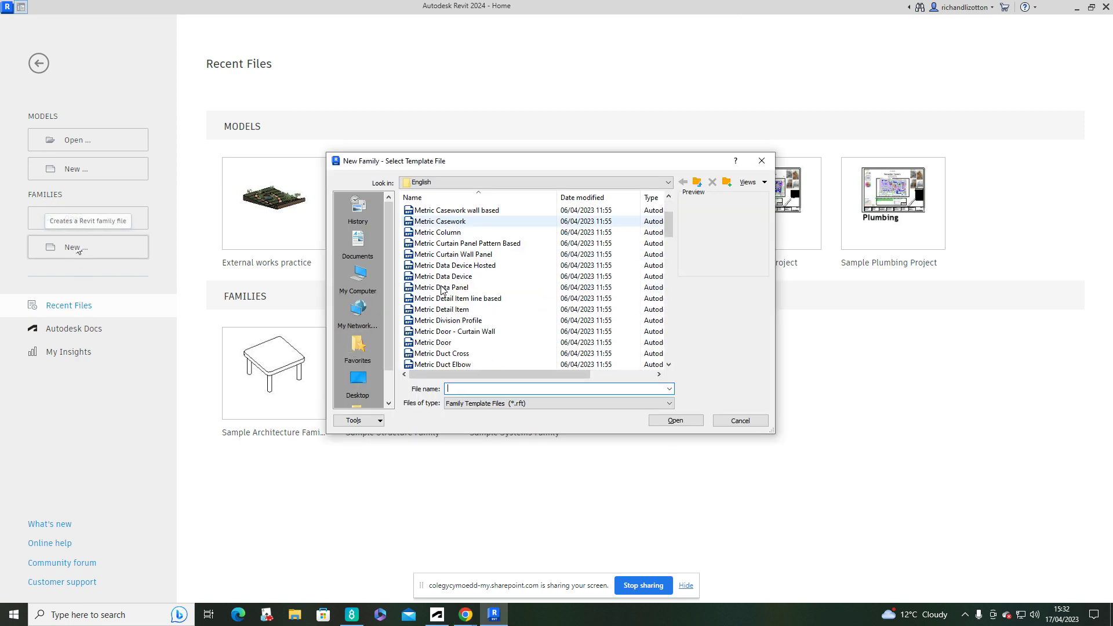
click(445, 343)
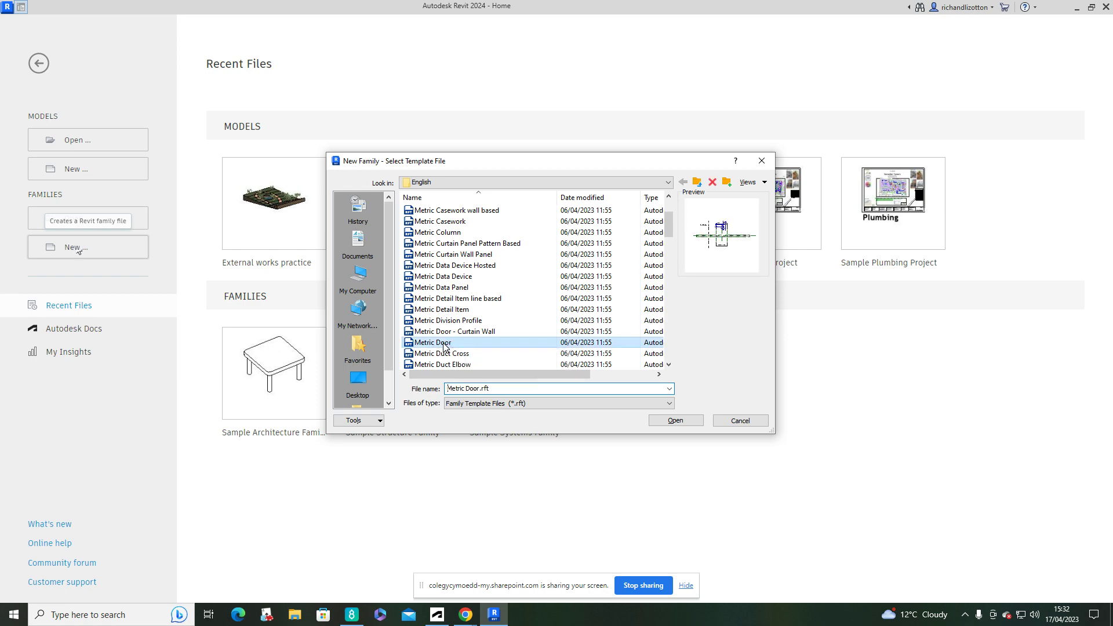
- Create the Metric Door family and delete the frame extrusions and leftover line at the left jamb
click(673, 421)
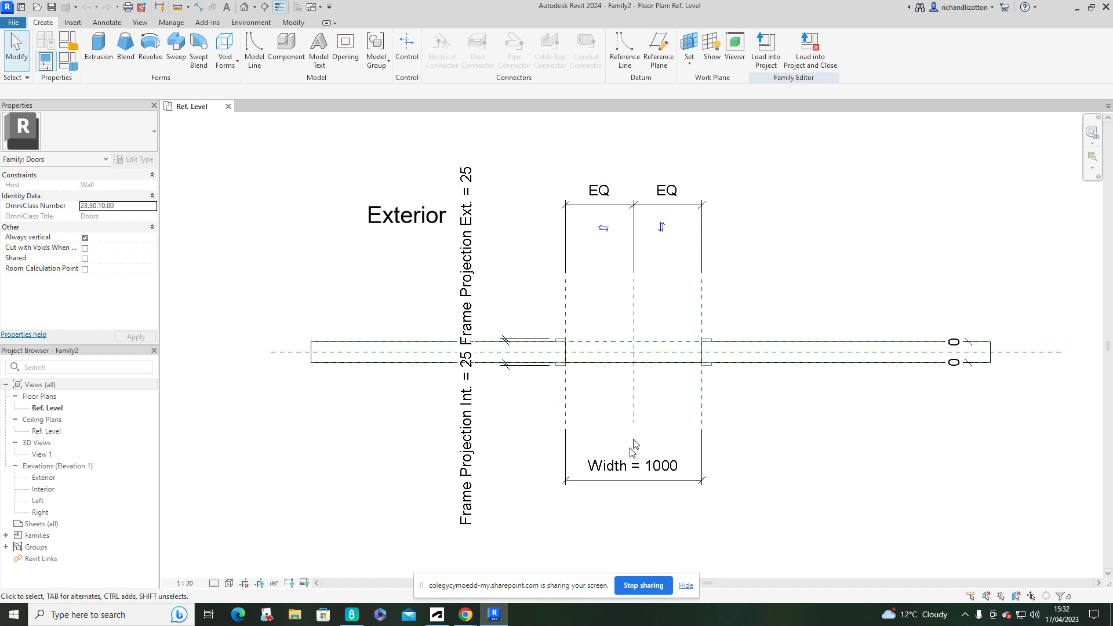
middle_drag(632, 380, 524, 385)
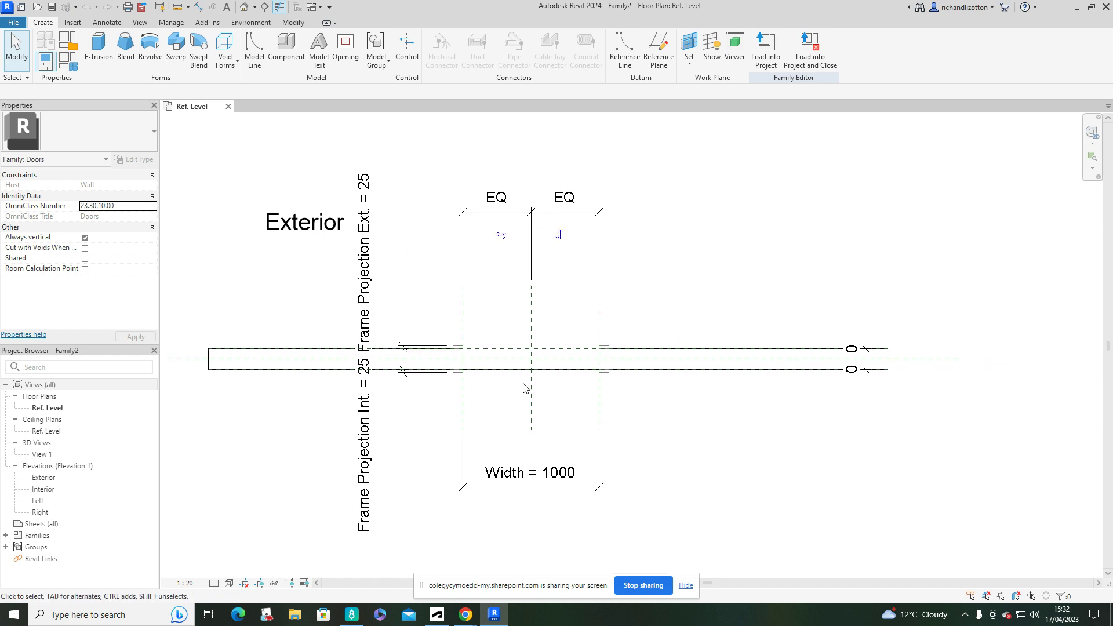
scroll(524, 385, up, 3)
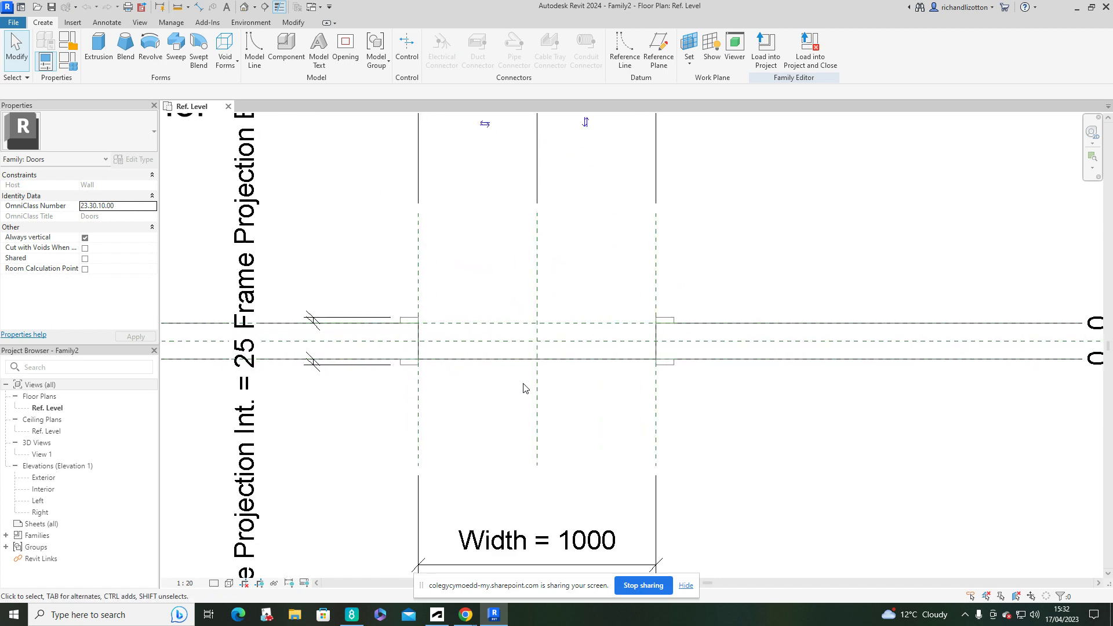
click(410, 320)
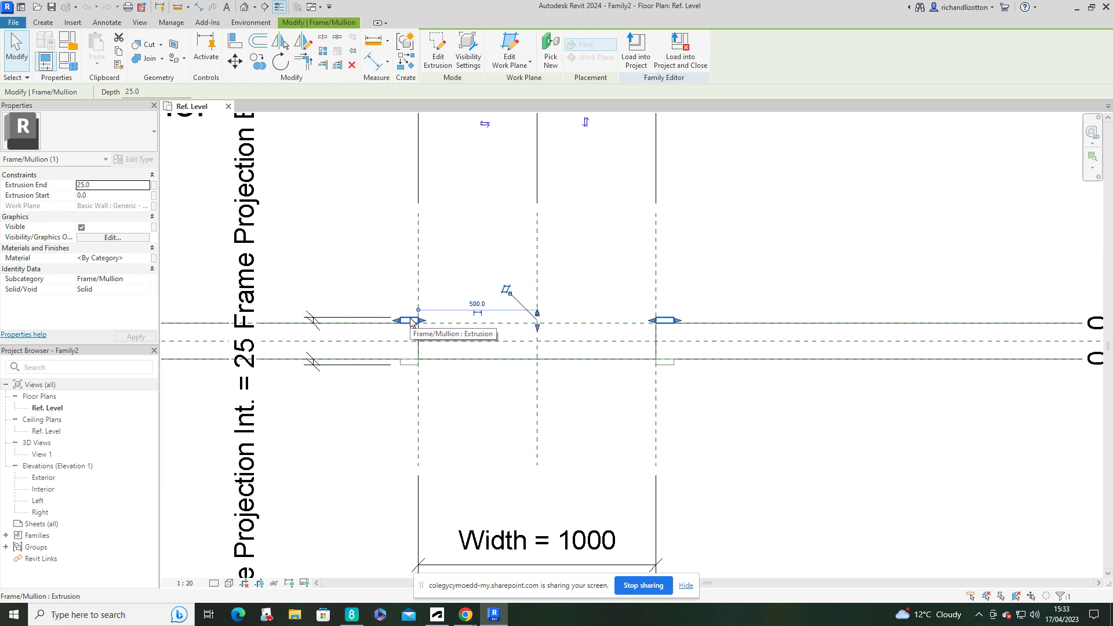
key(Delete)
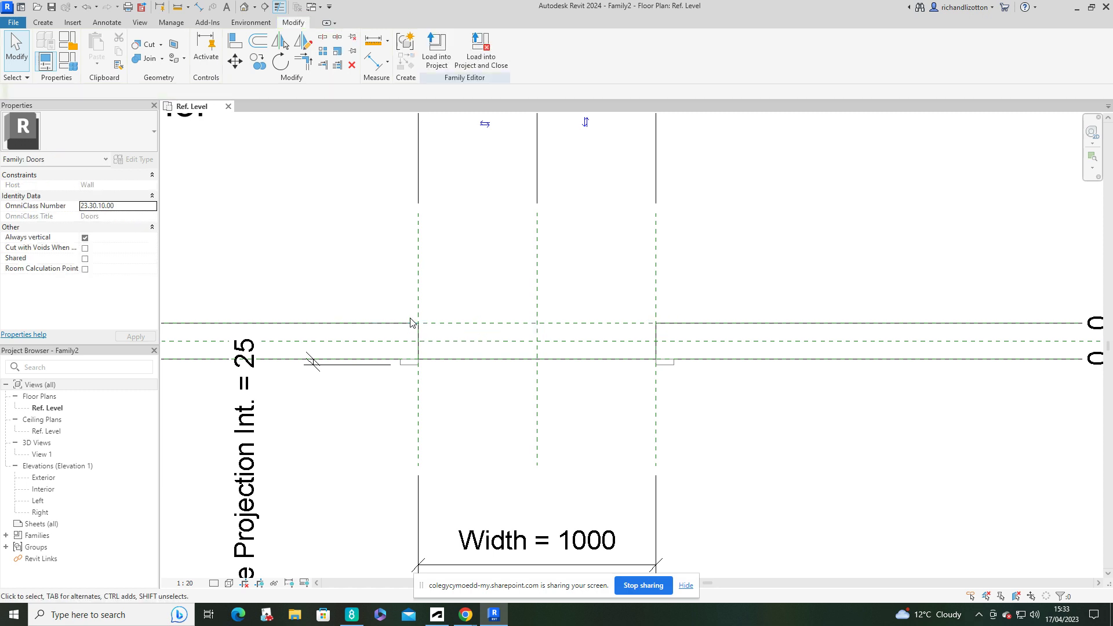
click(405, 365)
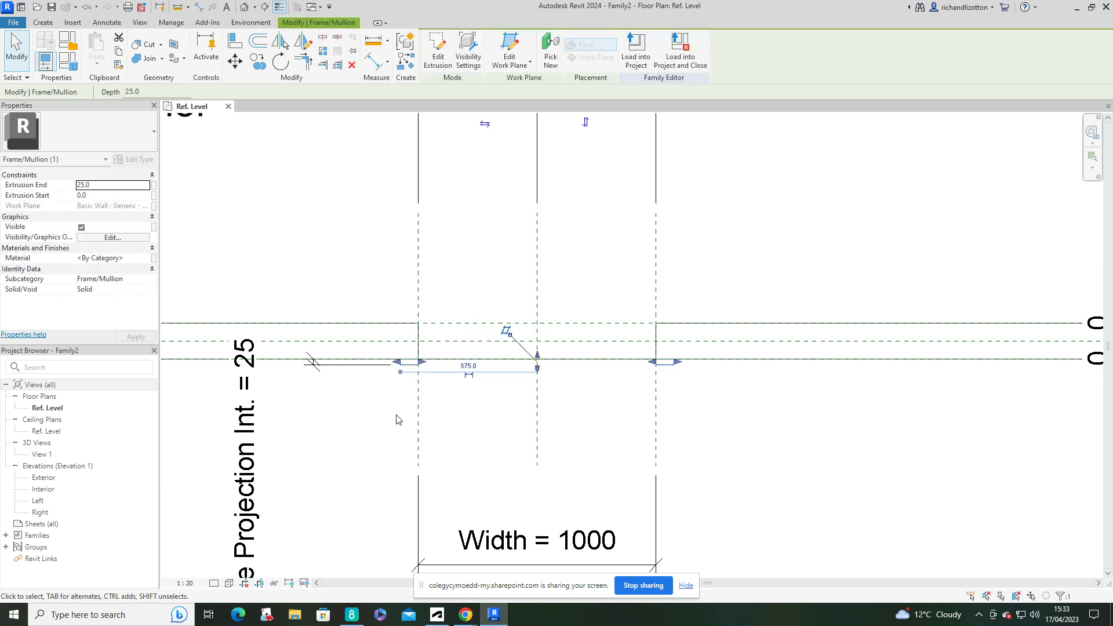
key(Delete)
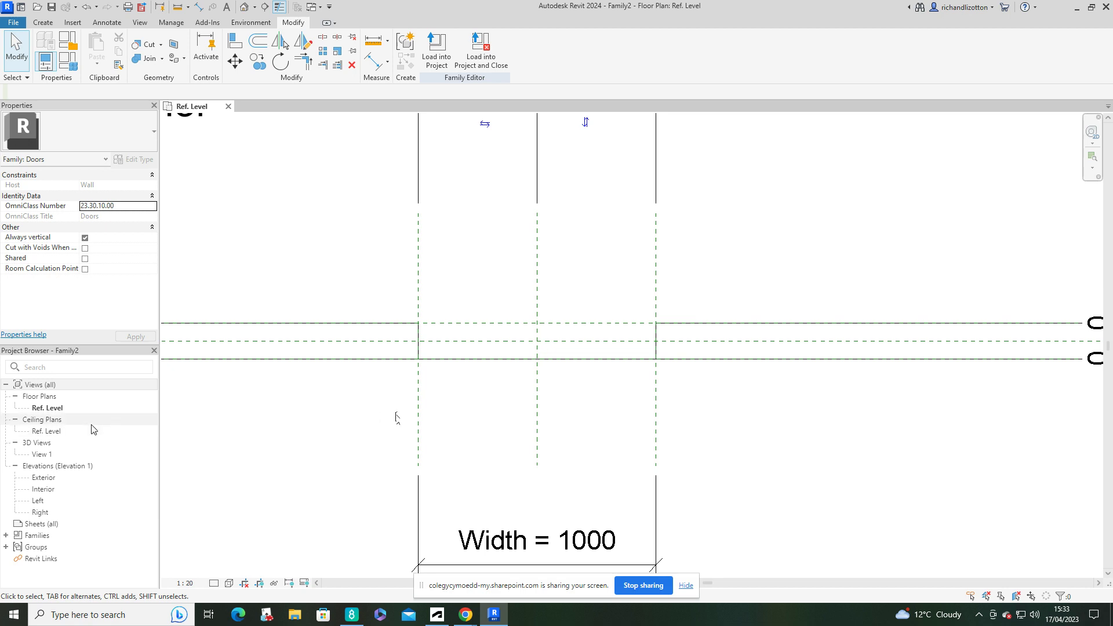
- Delete both door swing lines in the Exterior elevation, leaving the plain opening outline
double_click(39, 457)
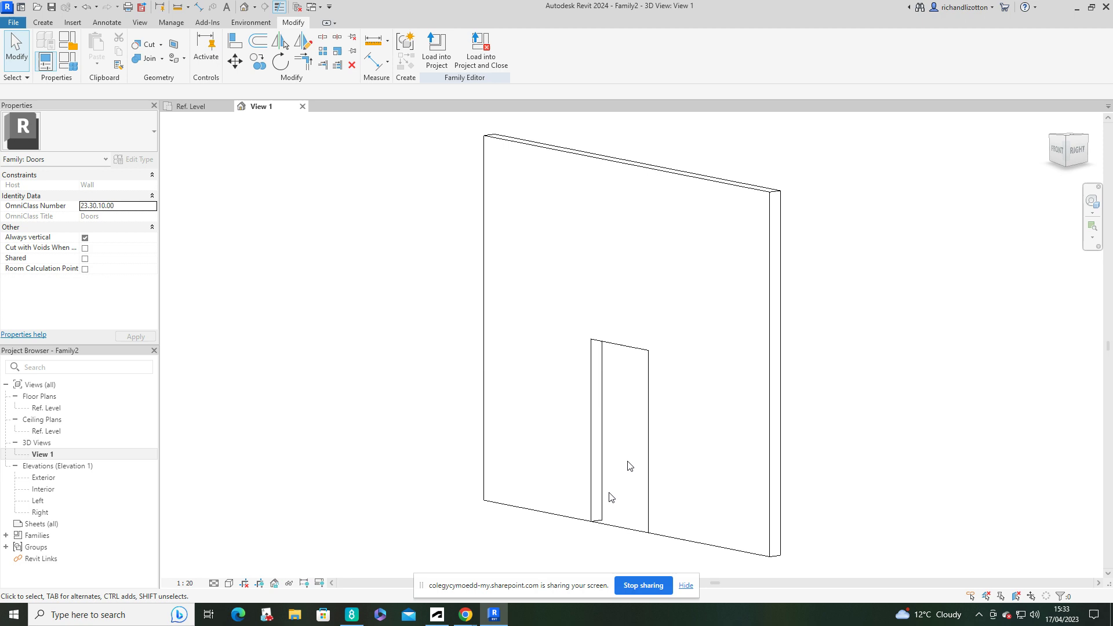
double_click(43, 478)
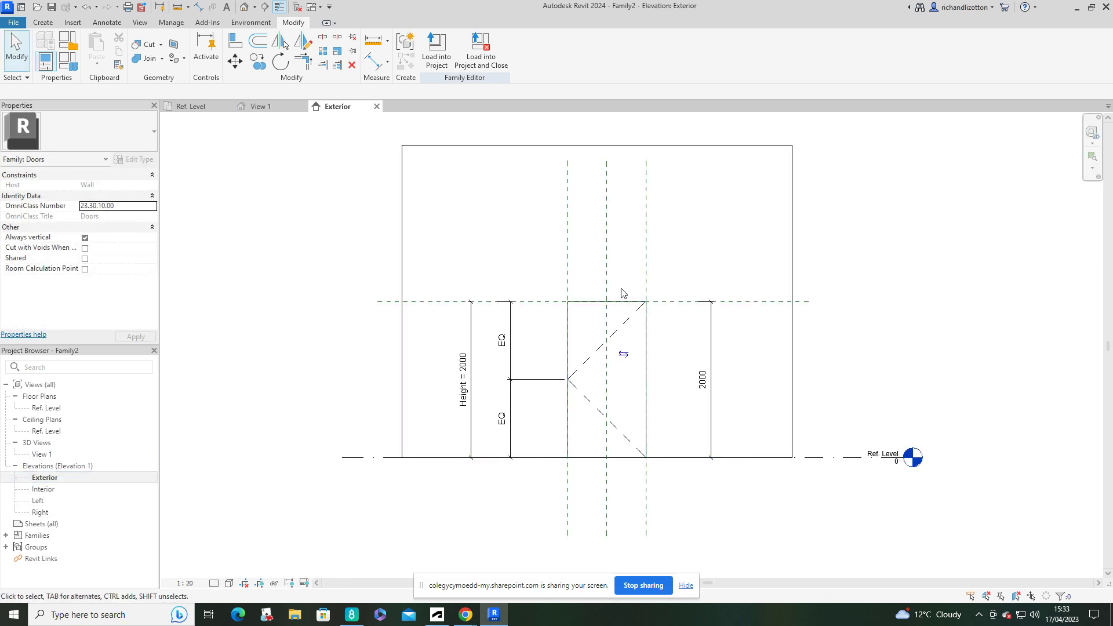
scroll(650, 390, up, 2)
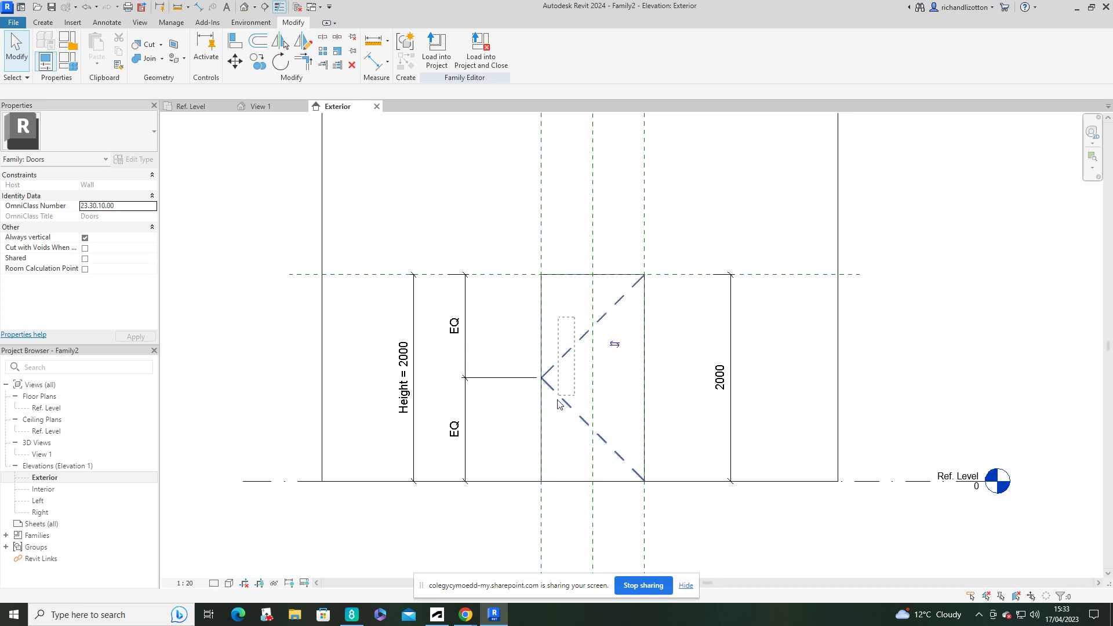
click(572, 384)
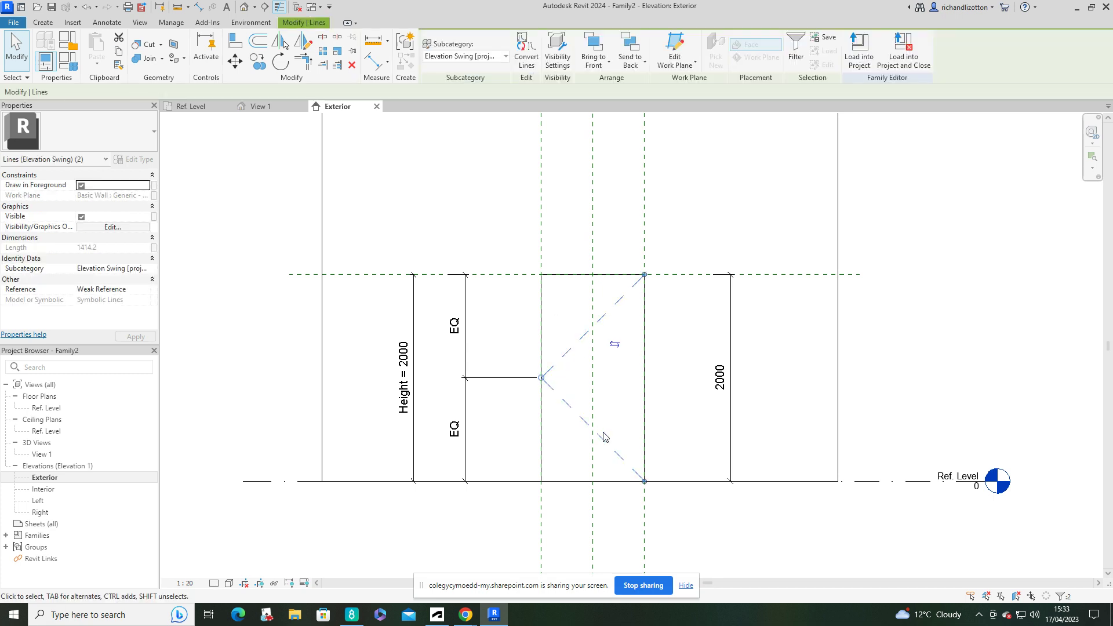
key(Delete)
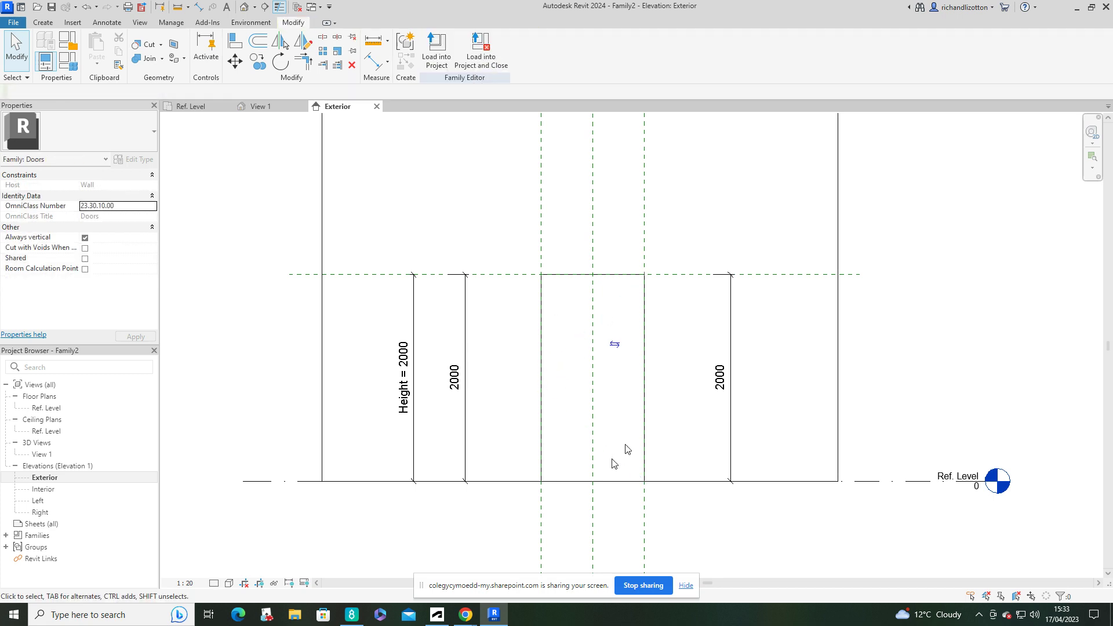
scroll(626, 443, down, 3)
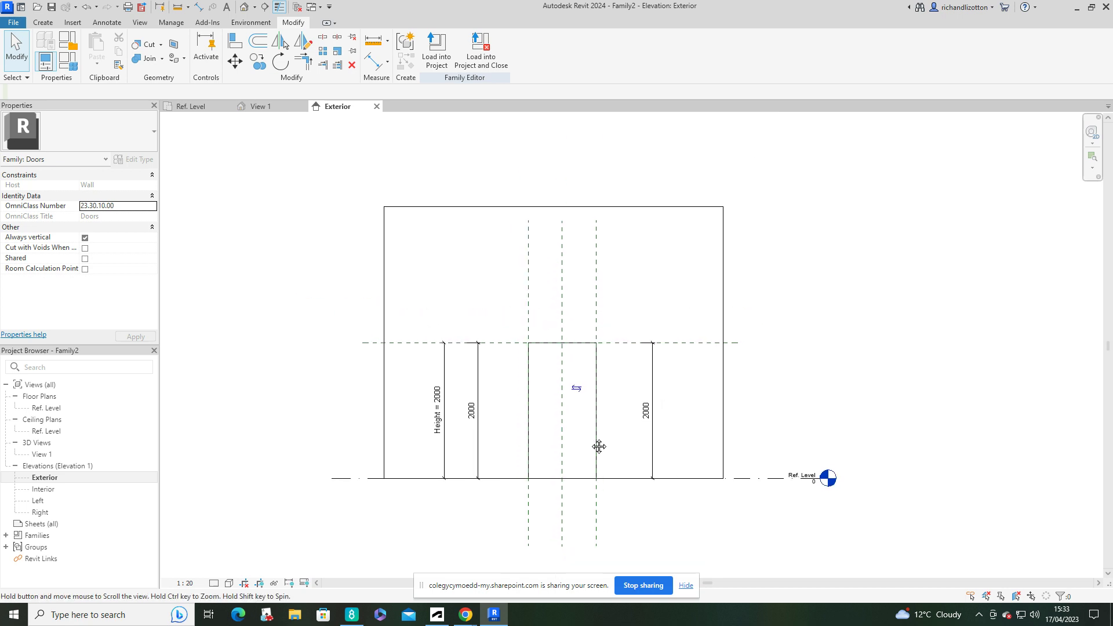
scroll(594, 443, up, 1)
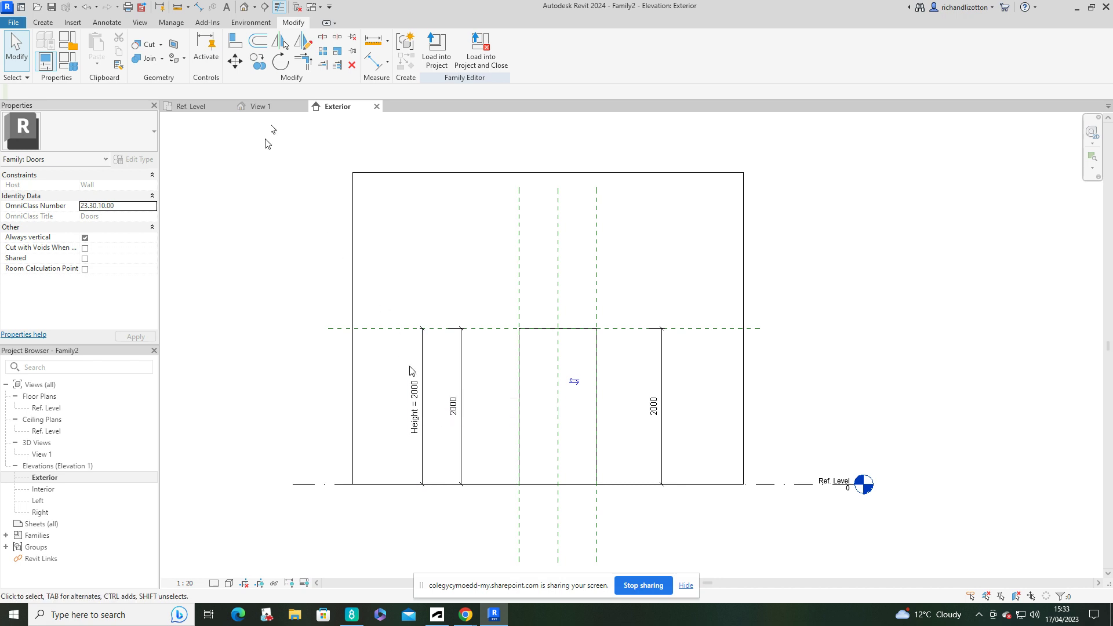
click(66, 68)
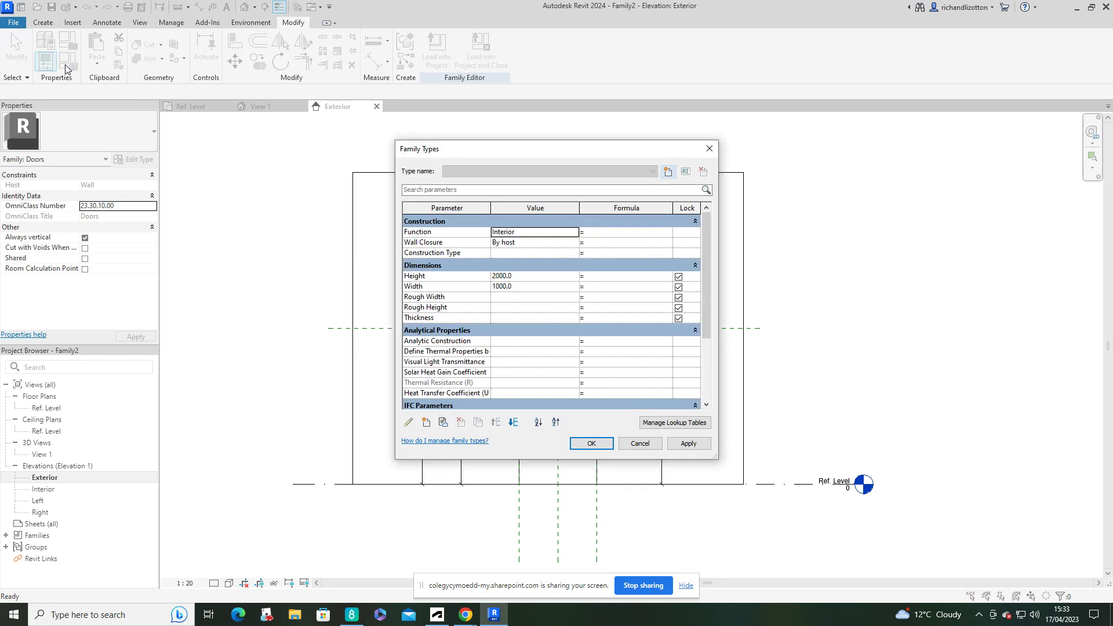
click(649, 447)
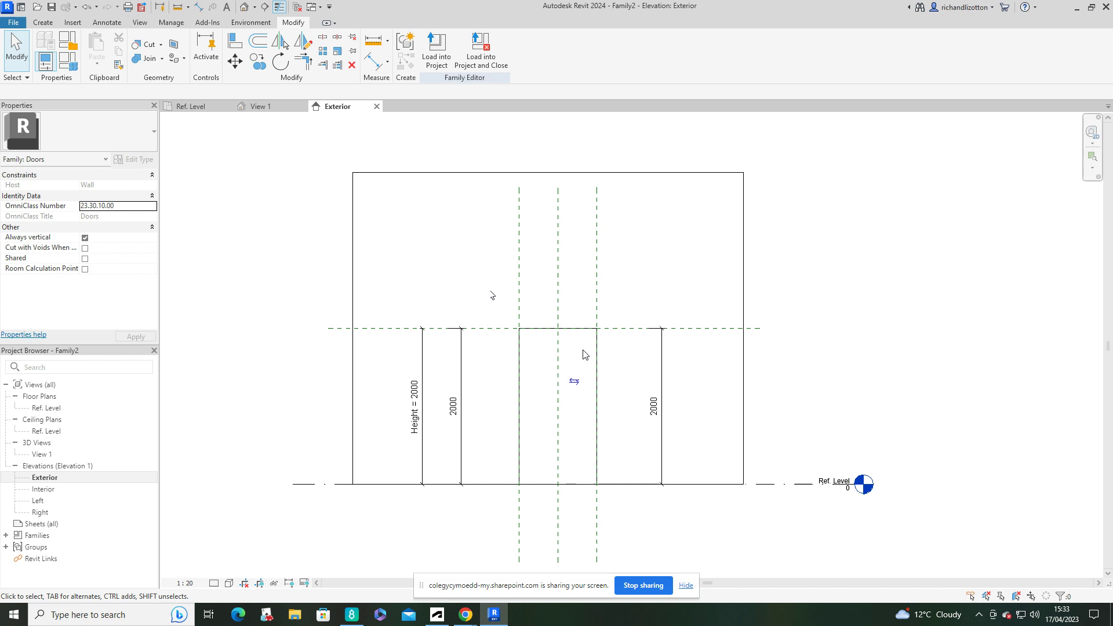
scroll(603, 362, up, 1)
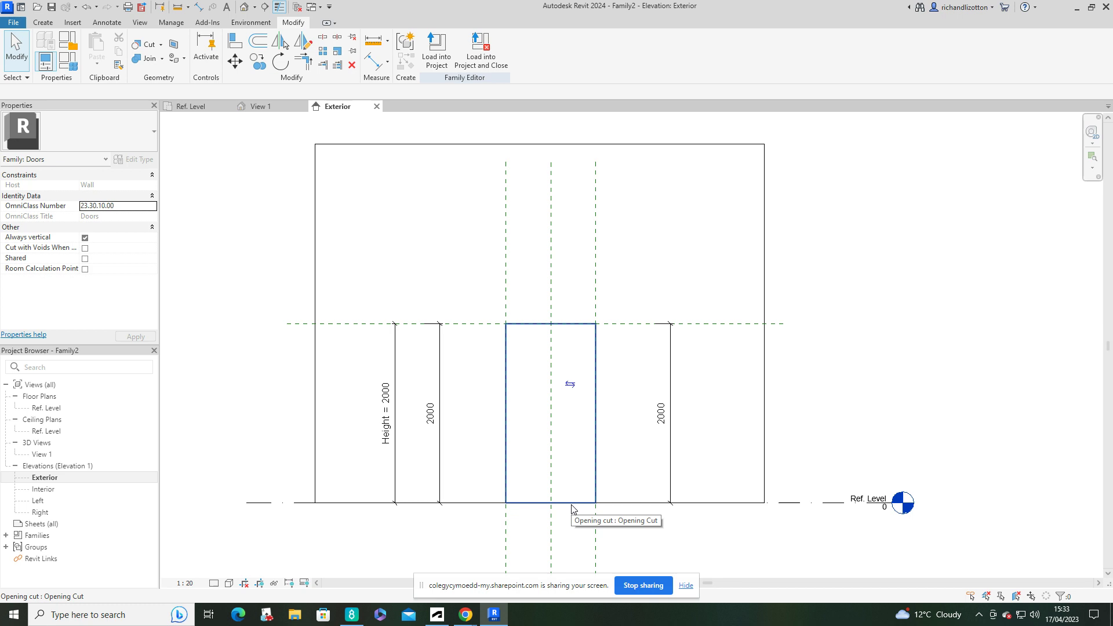
- Edit the opening cut's sketch and draw a semicircular arc between its top corners
click(572, 509)
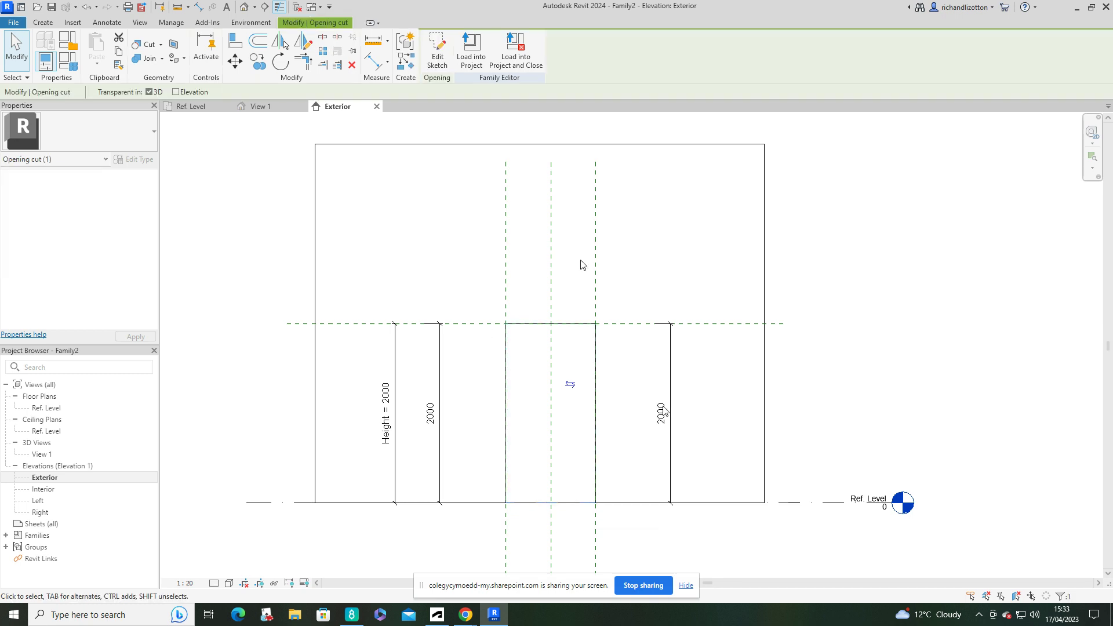
click(438, 51)
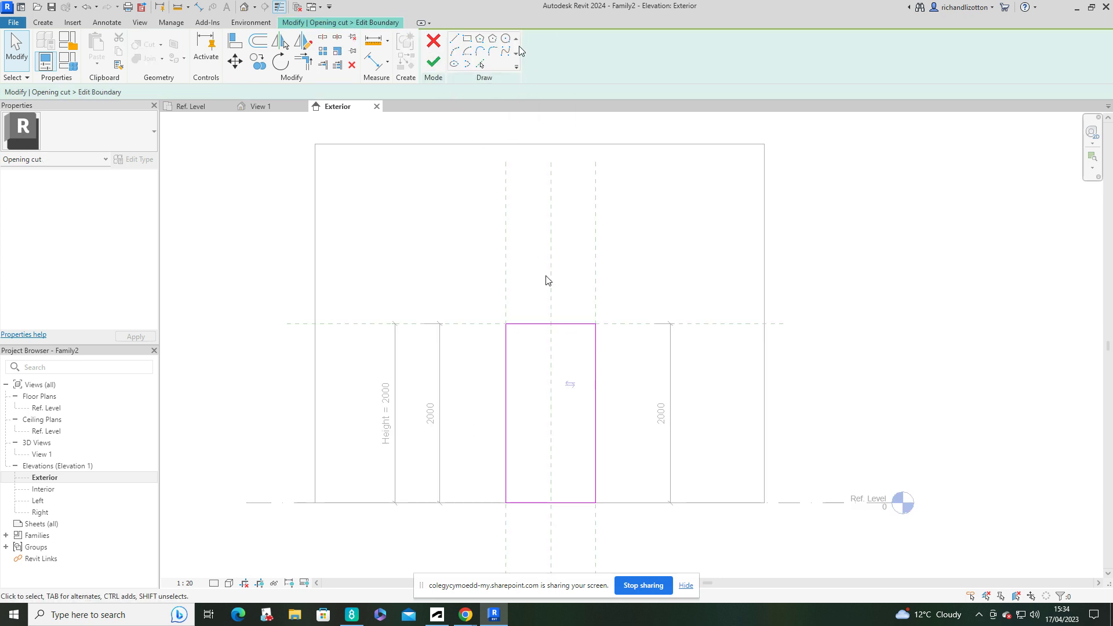
click(506, 39)
click(456, 52)
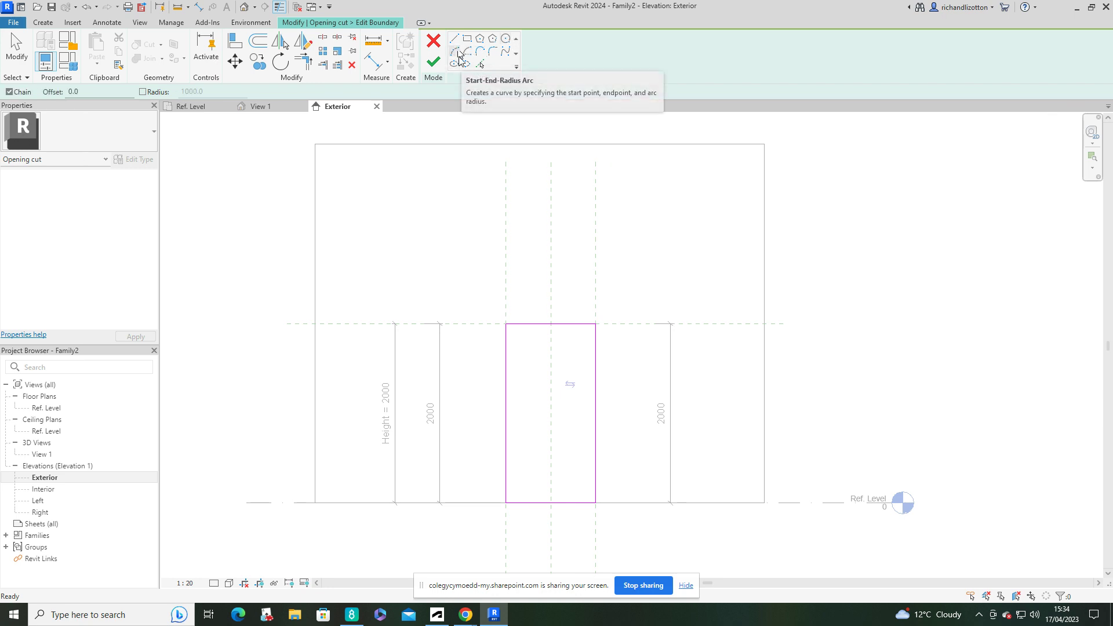
click(506, 323)
click(596, 324)
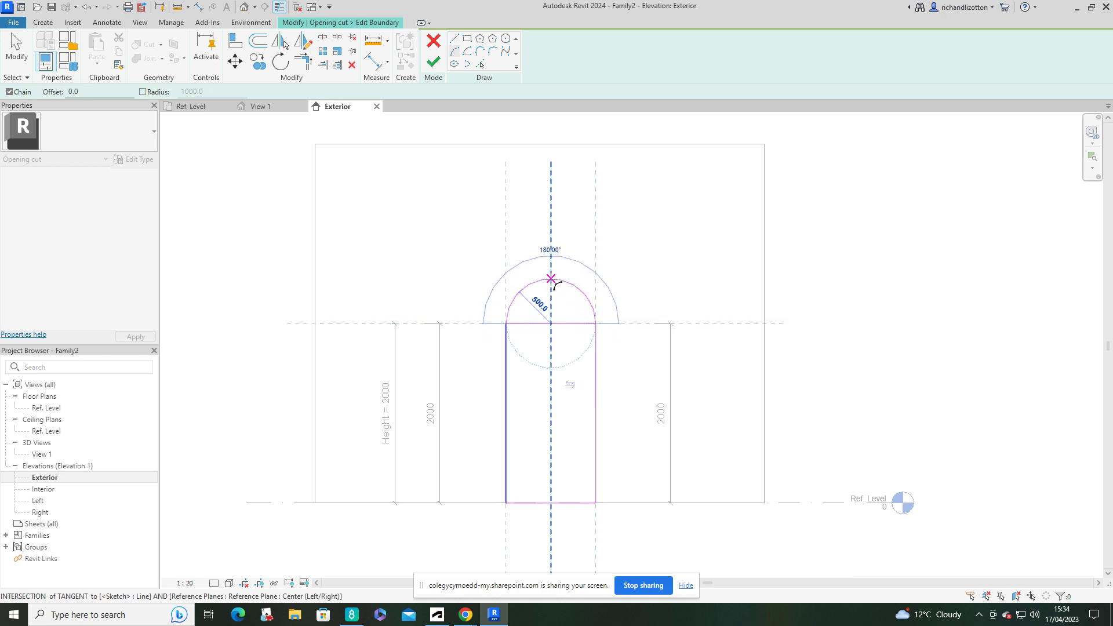
click(550, 279)
- Remove the flat horizontal line under the arch and recentre the elevation
key(Escape)
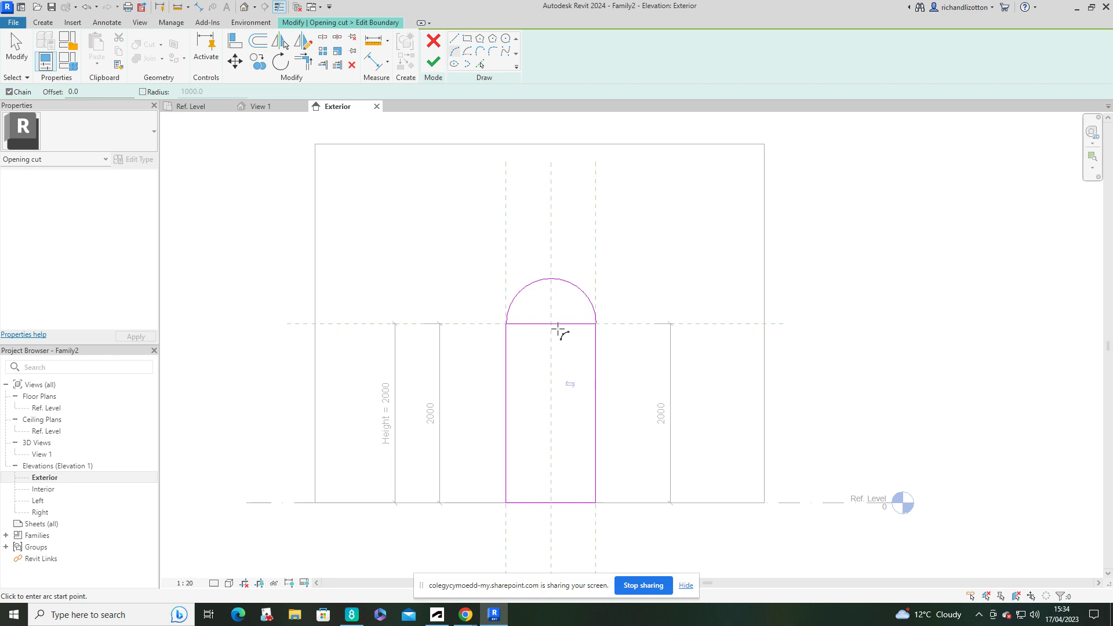
key(Escape)
click(558, 324)
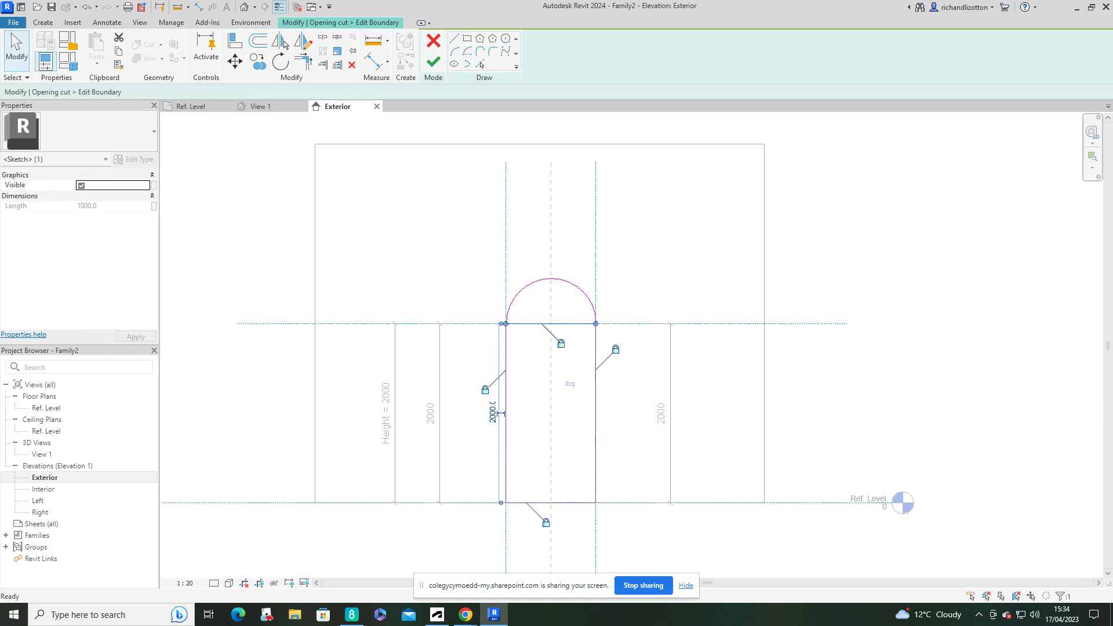
click(579, 371)
middle_drag(579, 370, 559, 363)
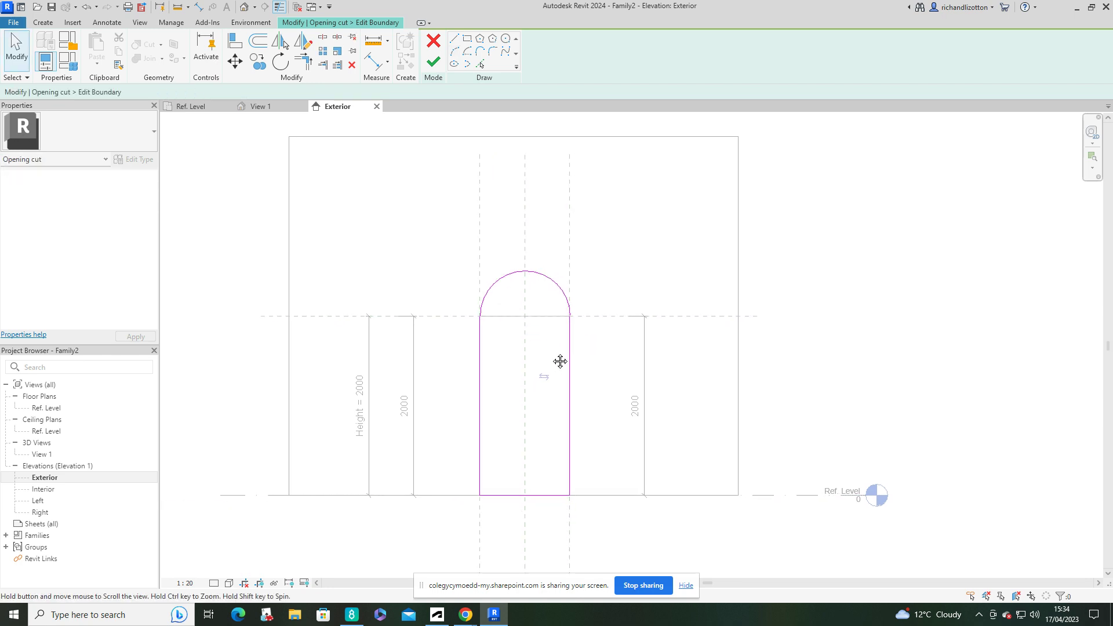
- Finish the arched opening cut, check it in 3D, then view the Ref. Level plan
click(434, 61)
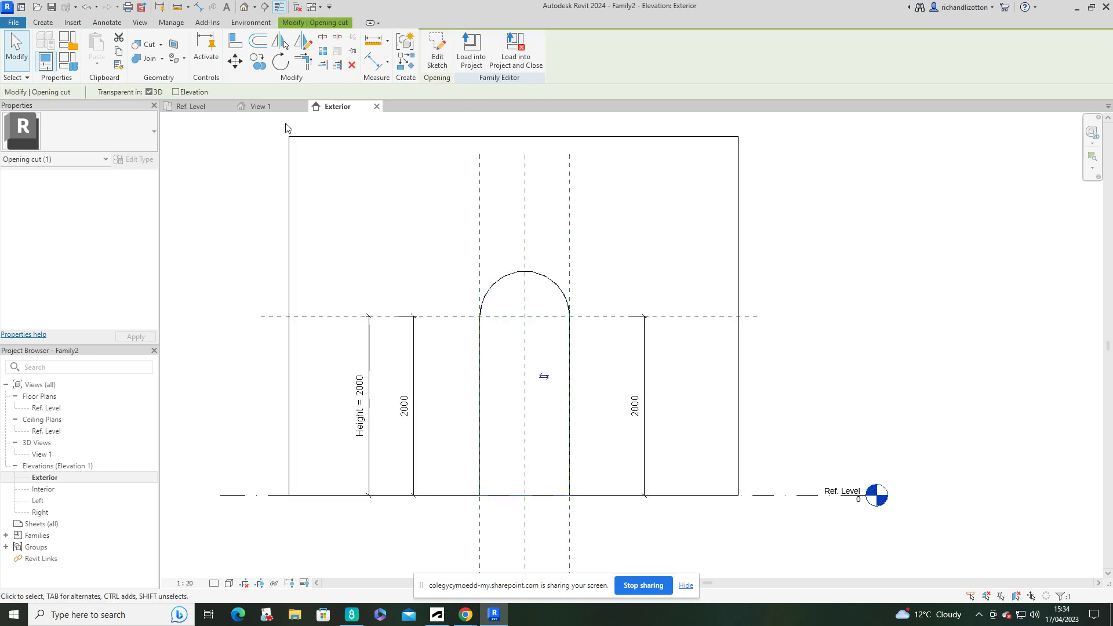
click(261, 107)
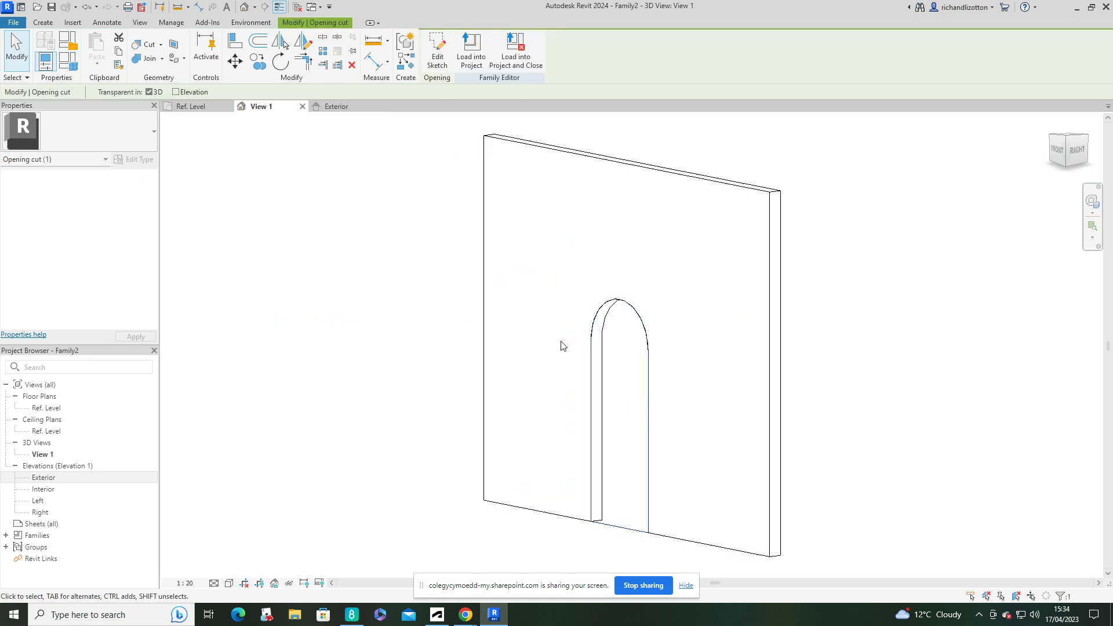
click(197, 107)
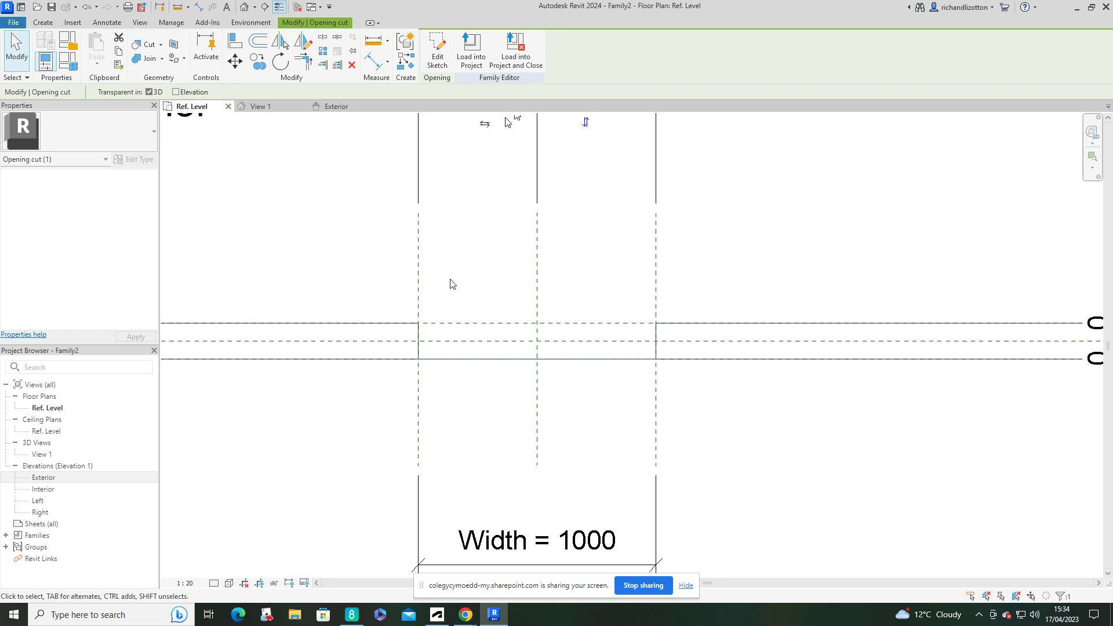
- Create a sweep whose path picks the left jamb, arch and right jamb edges in the Exterior elevation
click(329, 249)
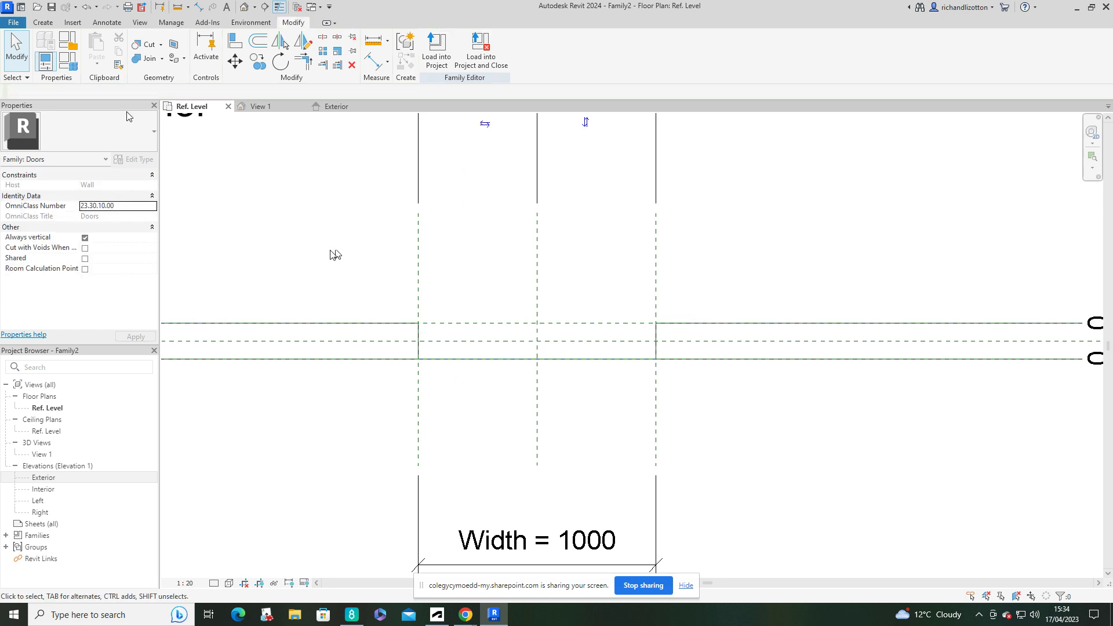
click(43, 22)
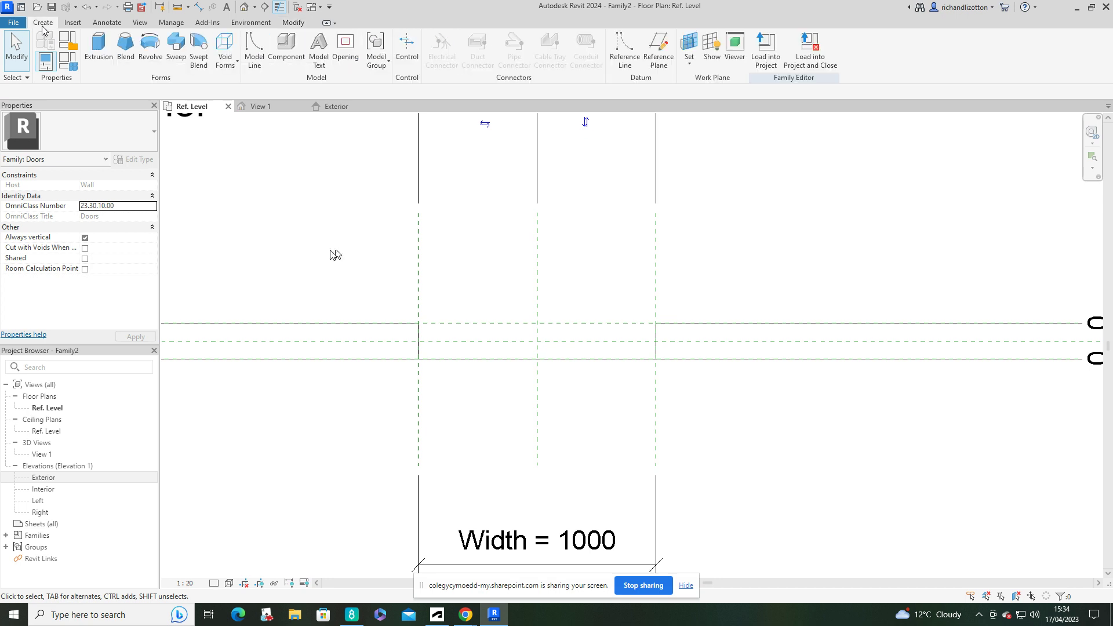
click(177, 59)
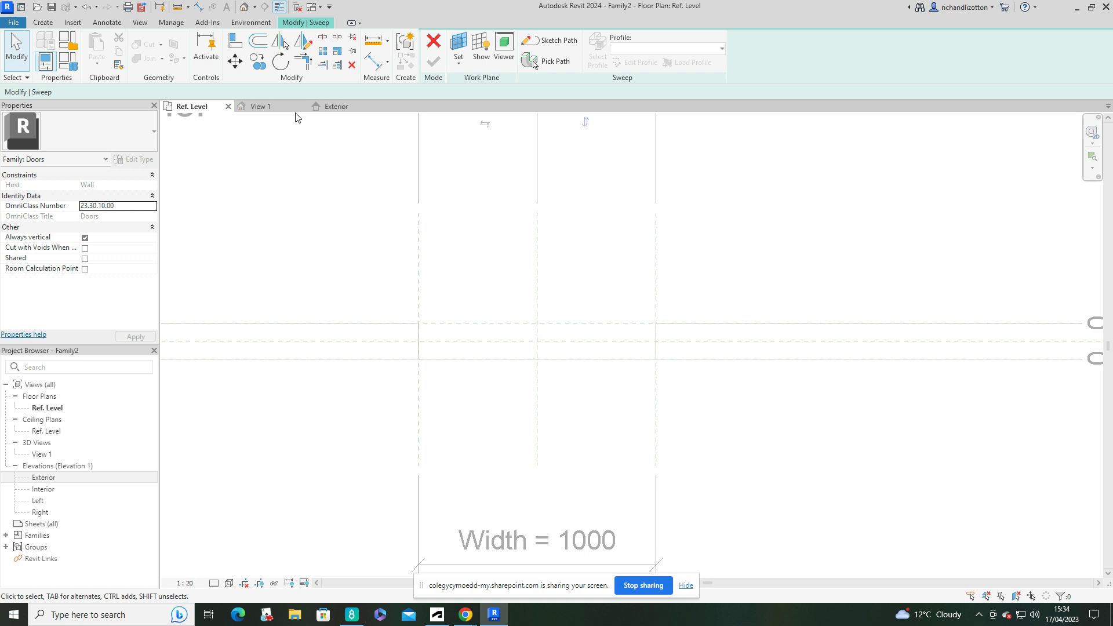
click(281, 108)
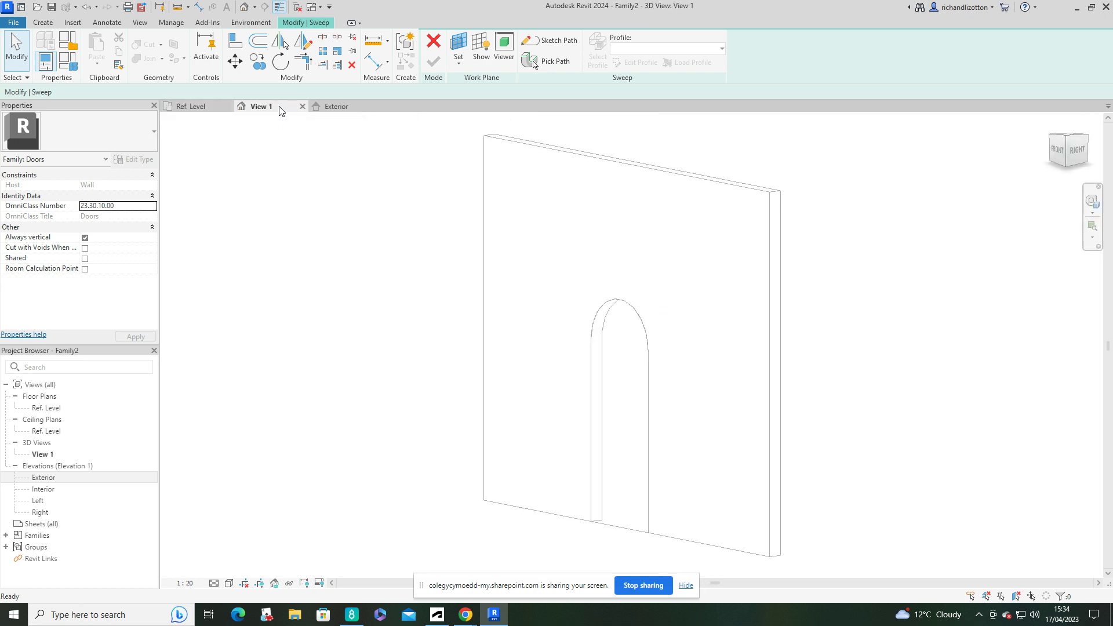
click(337, 106)
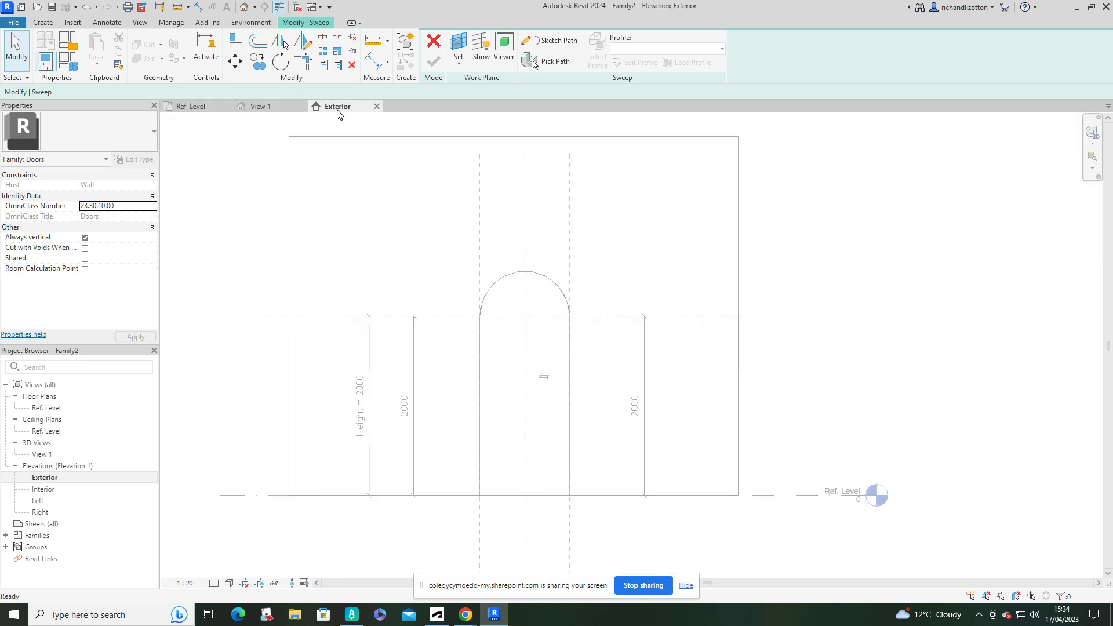
click(554, 61)
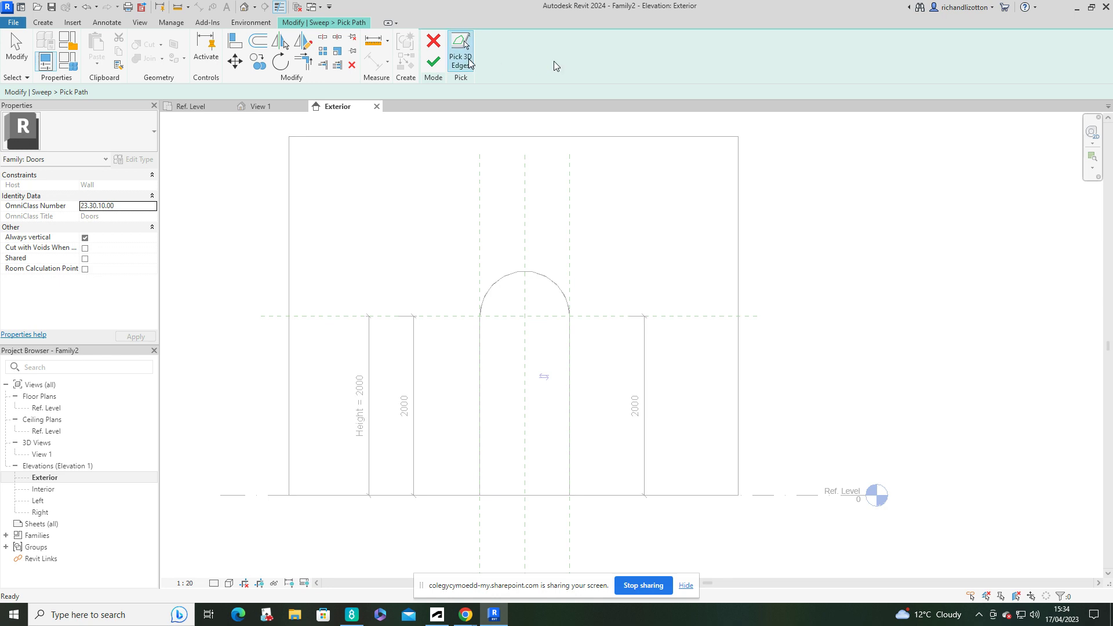
click(464, 60)
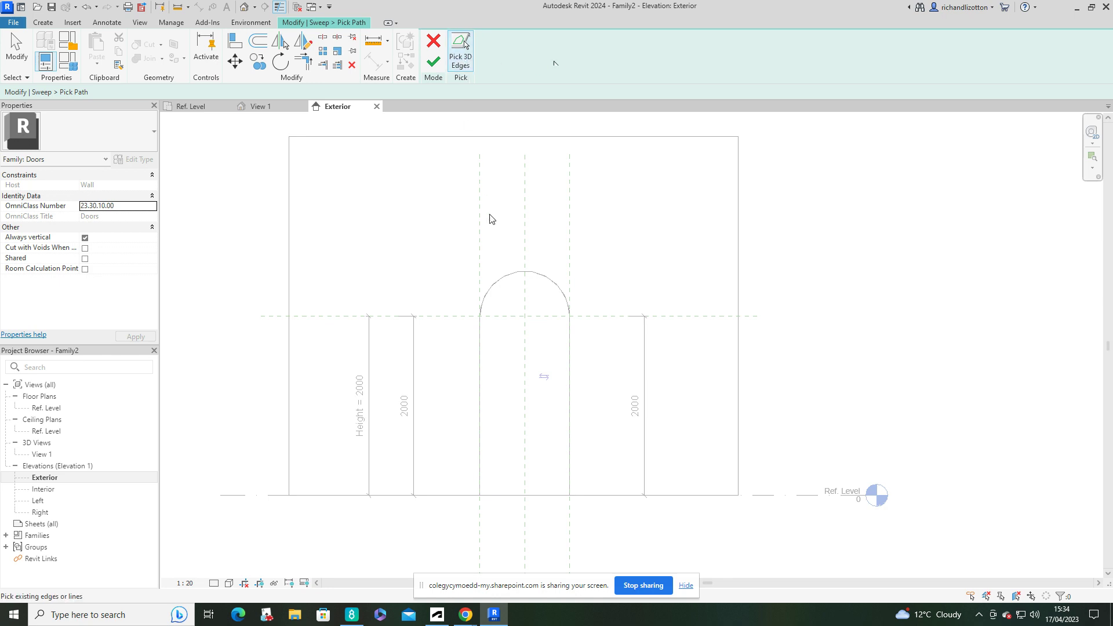
click(481, 347)
click(492, 291)
click(571, 342)
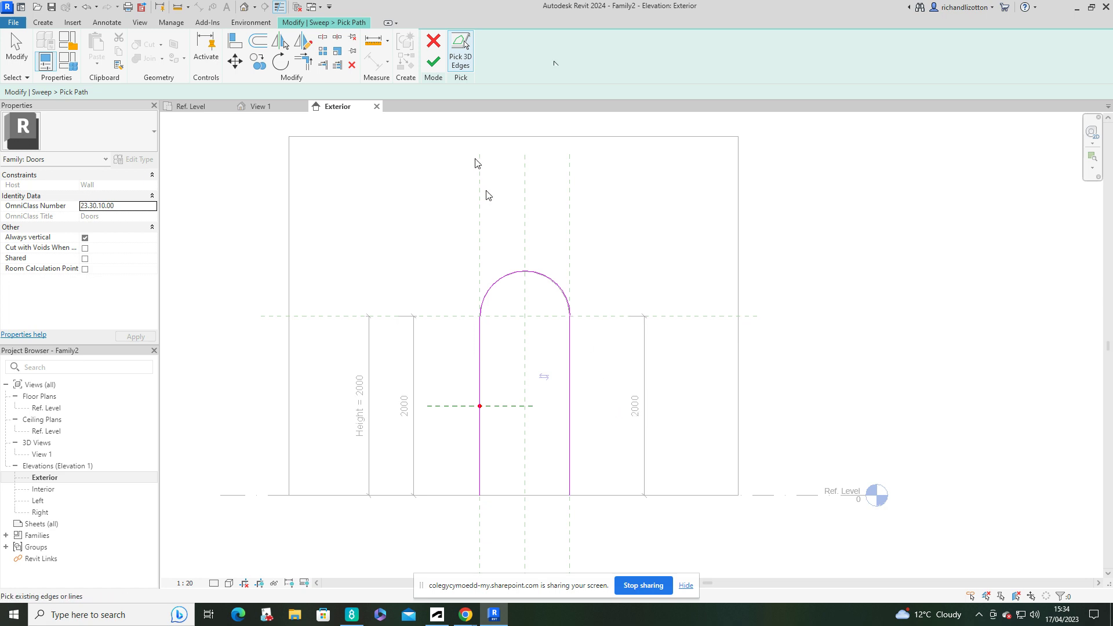
click(434, 62)
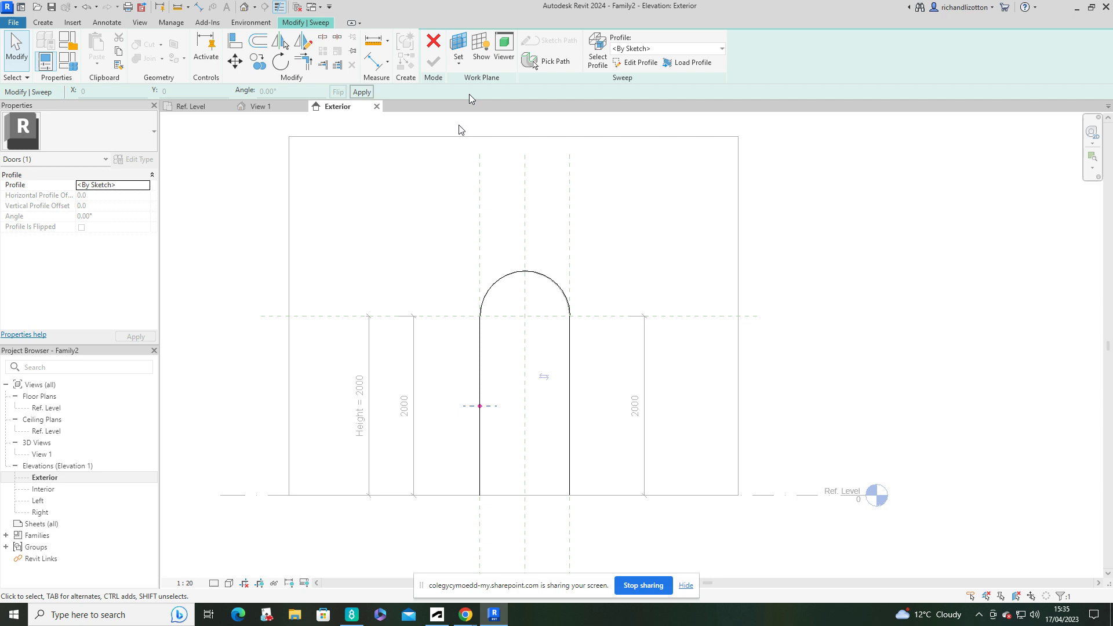
- In the Ref. Level plan, sketch the profile's stepped straight edges of 75, 75 and 25
click(197, 106)
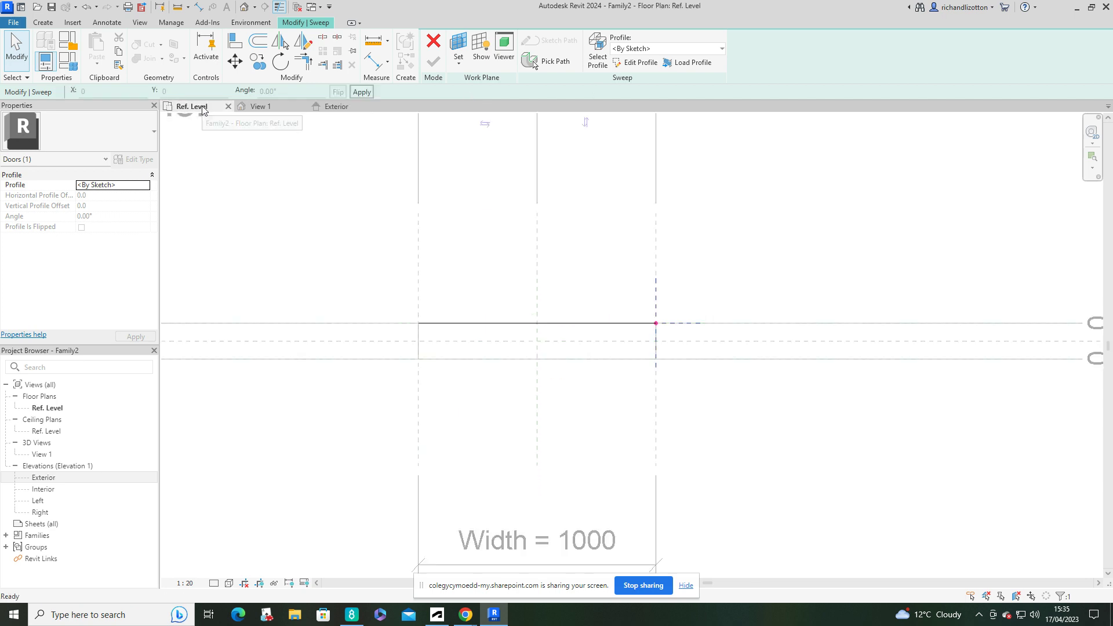
click(638, 62)
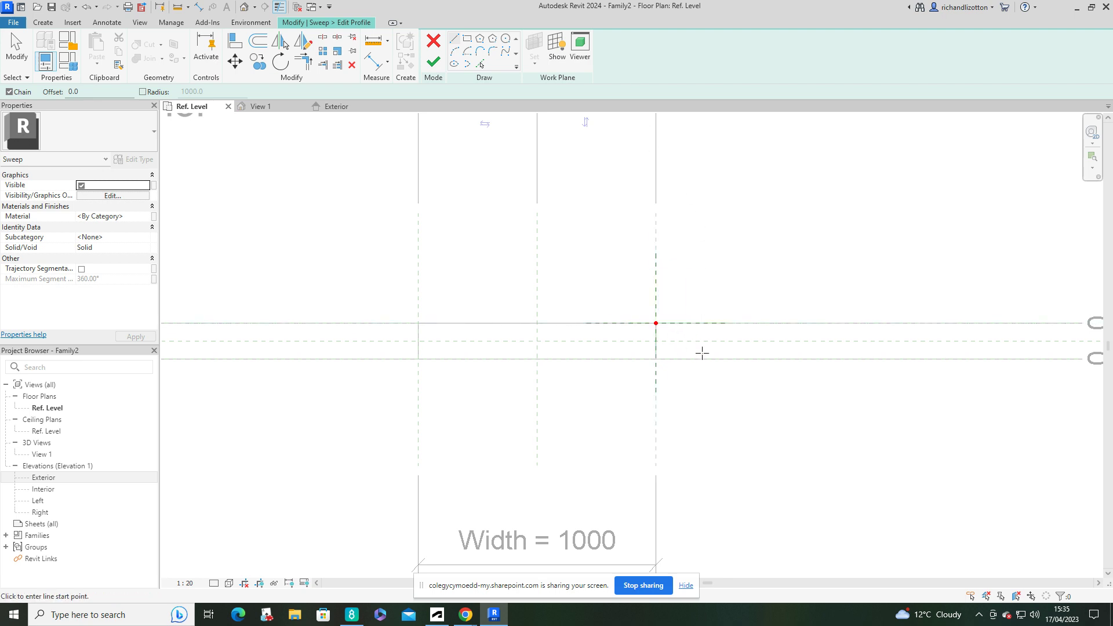
scroll(684, 319, up, 4)
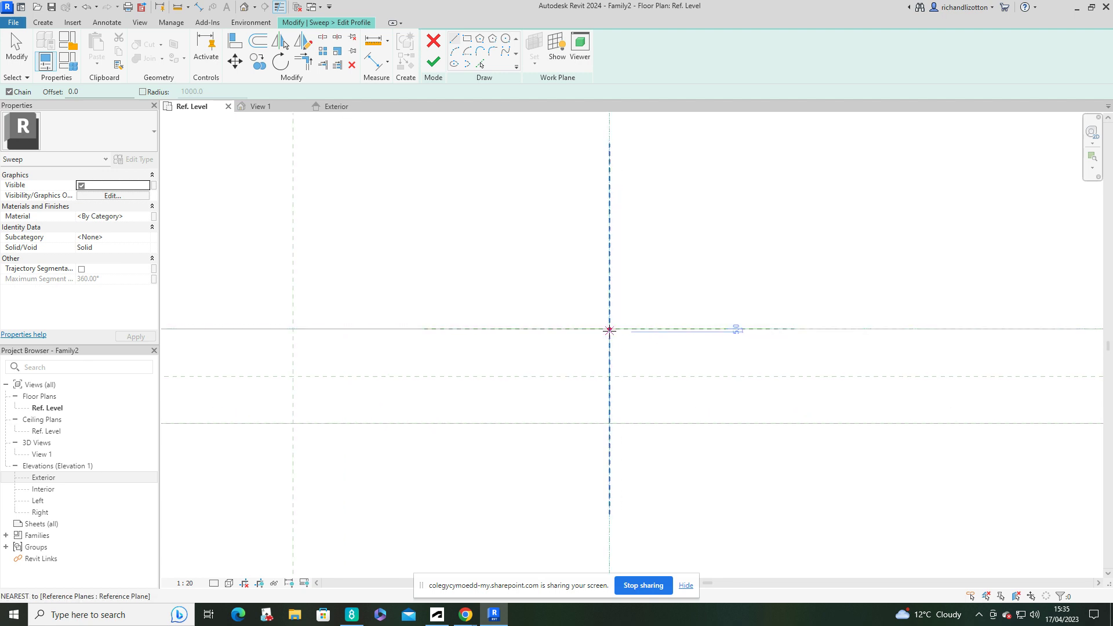
click(609, 329)
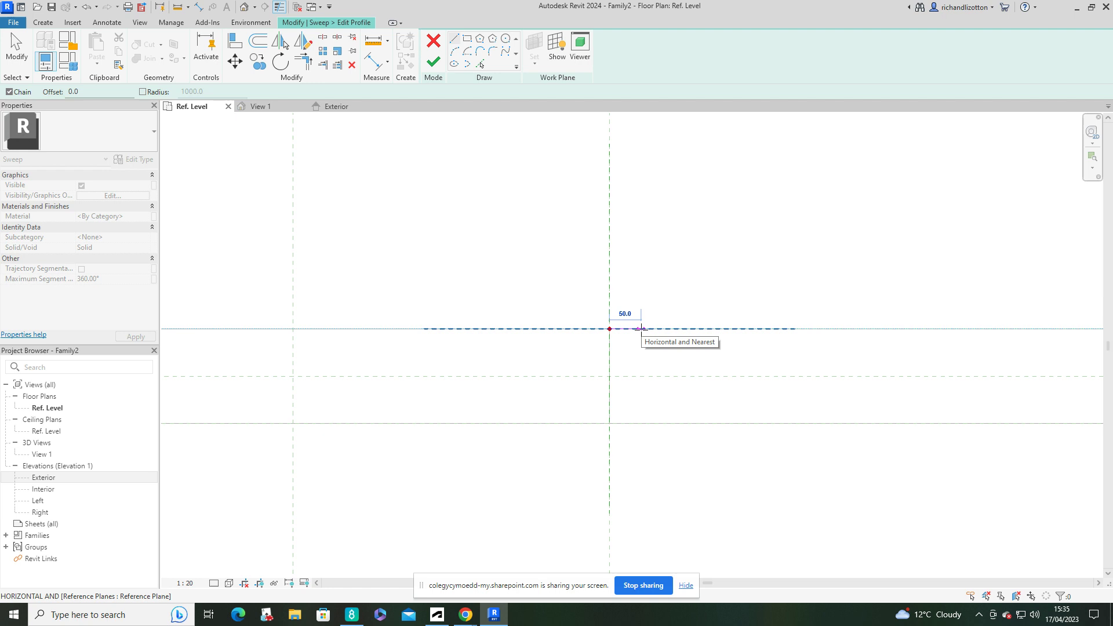
text(75)
key(Return)
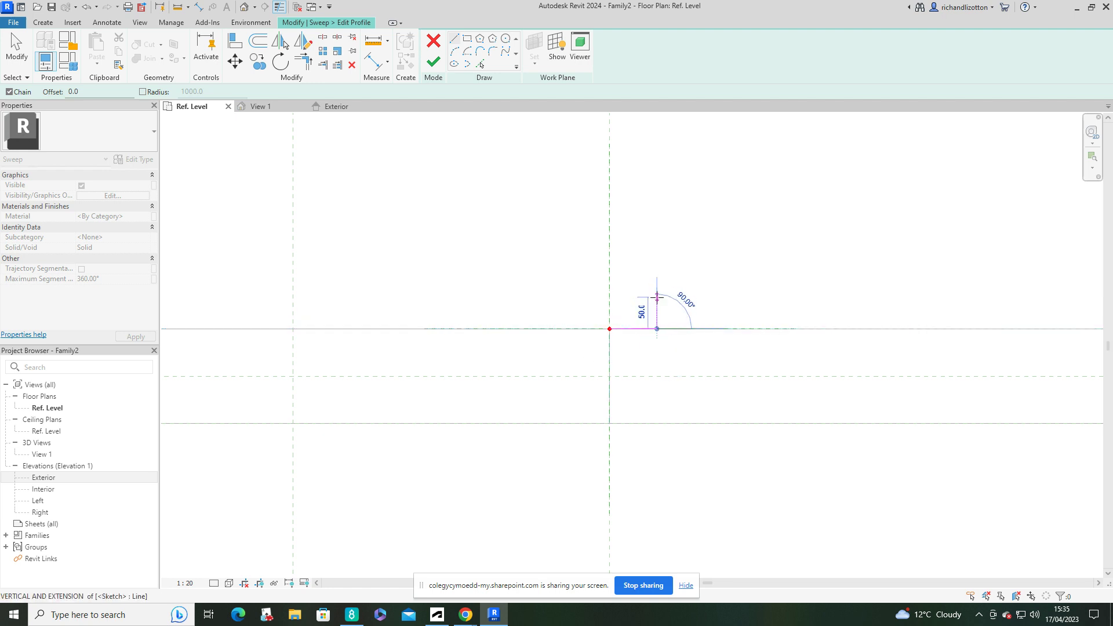
text(75)
key(Return)
scroll(656, 297, up, 2)
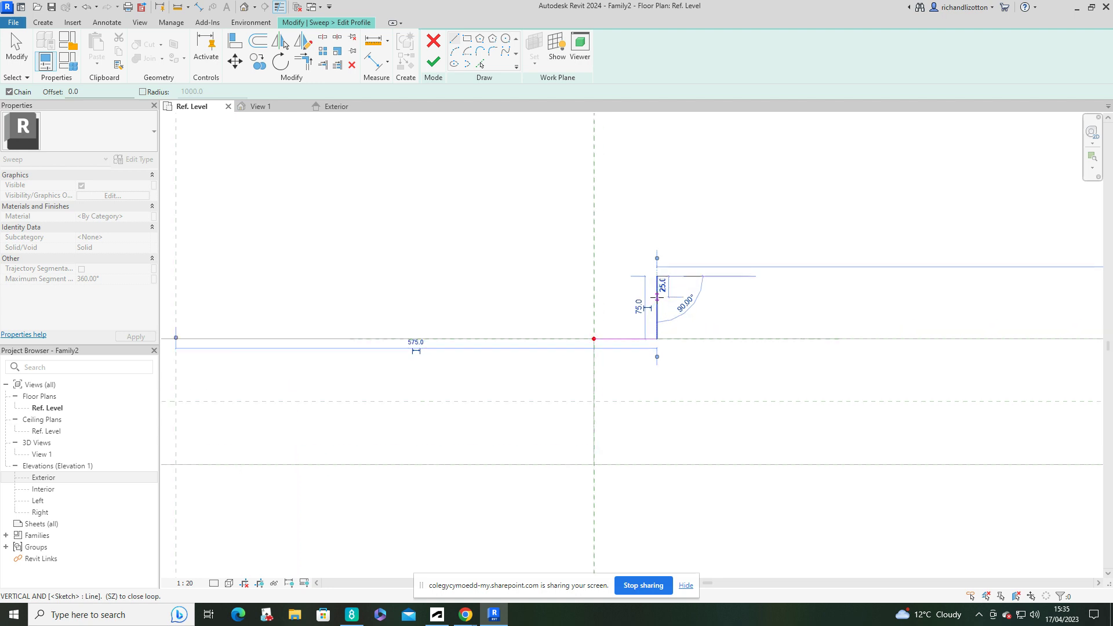
click(613, 270)
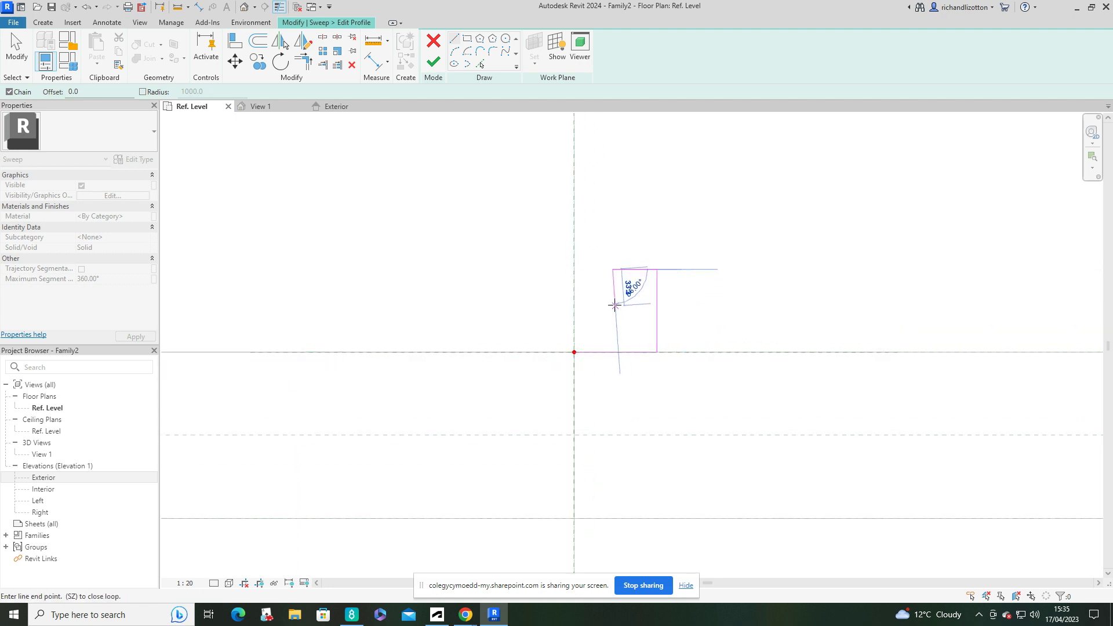
text(25)
key(Return)
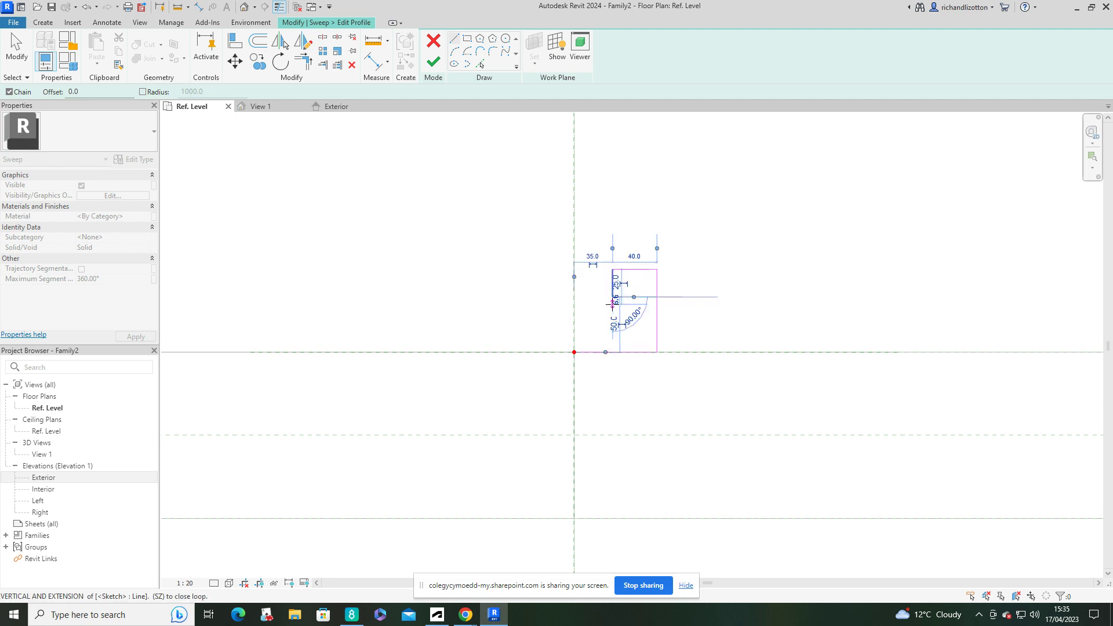
click(574, 296)
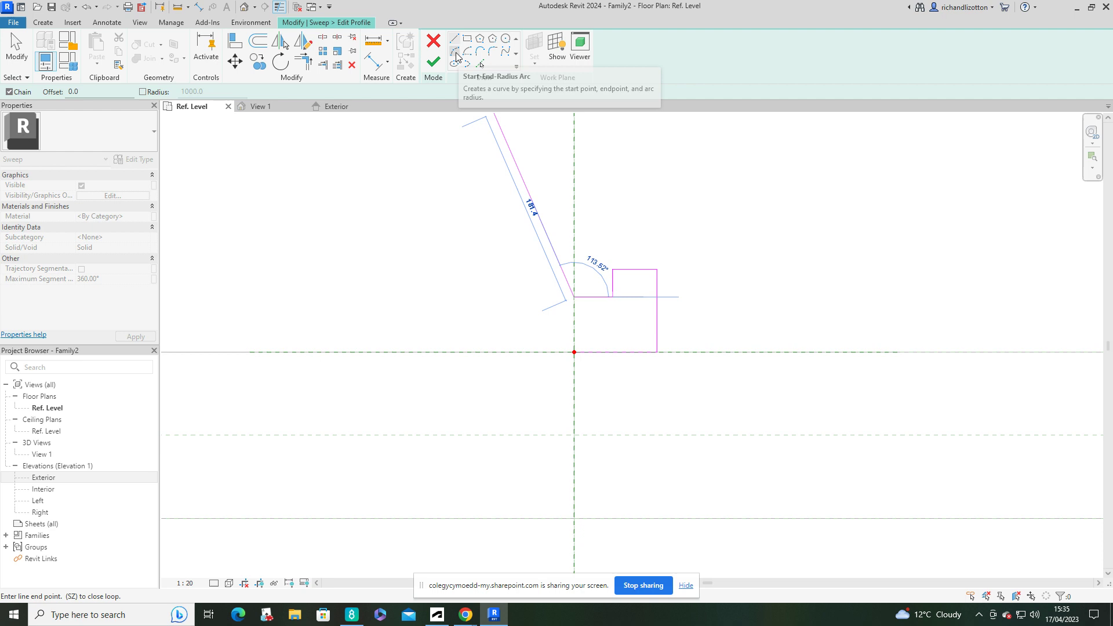
- Add a quarter-round centre arc and close the profile loop with chained lines down to the lower plane
click(469, 52)
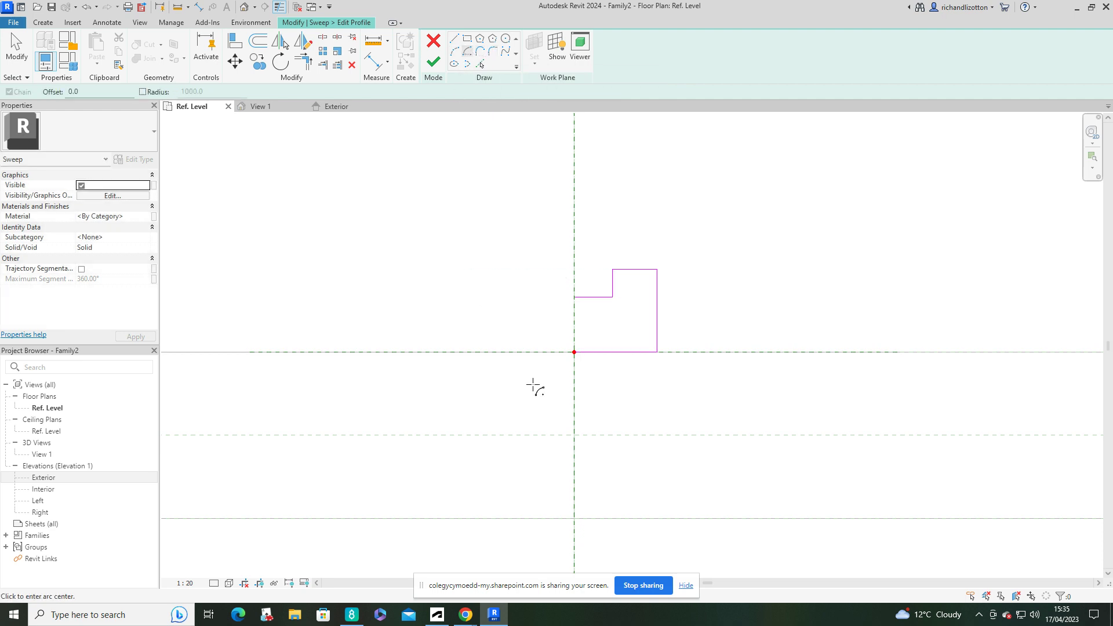
click(574, 352)
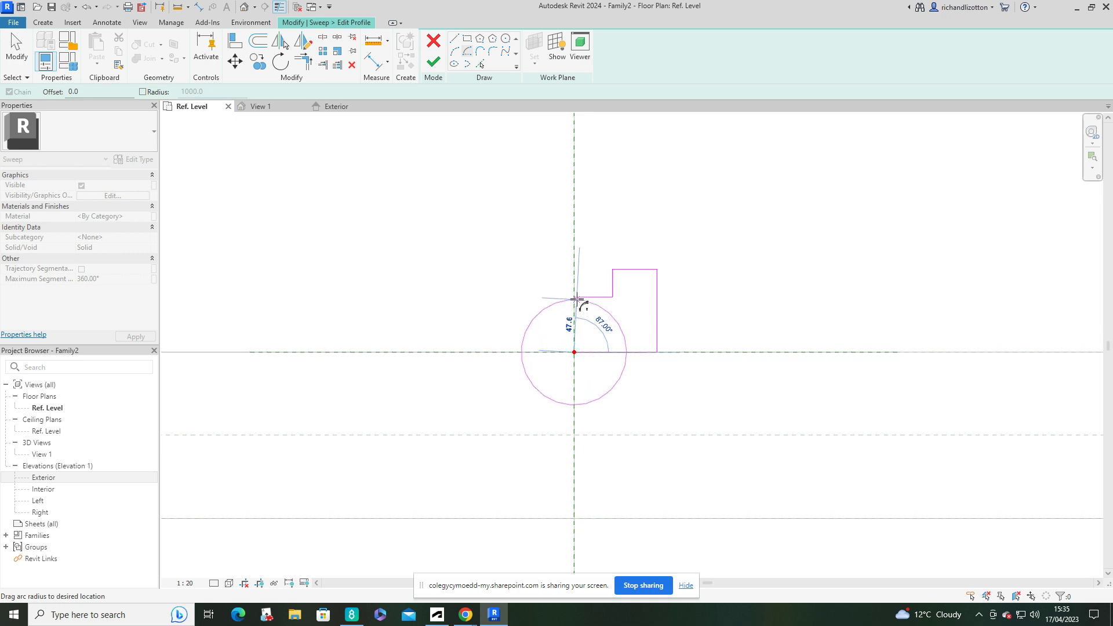
click(574, 297)
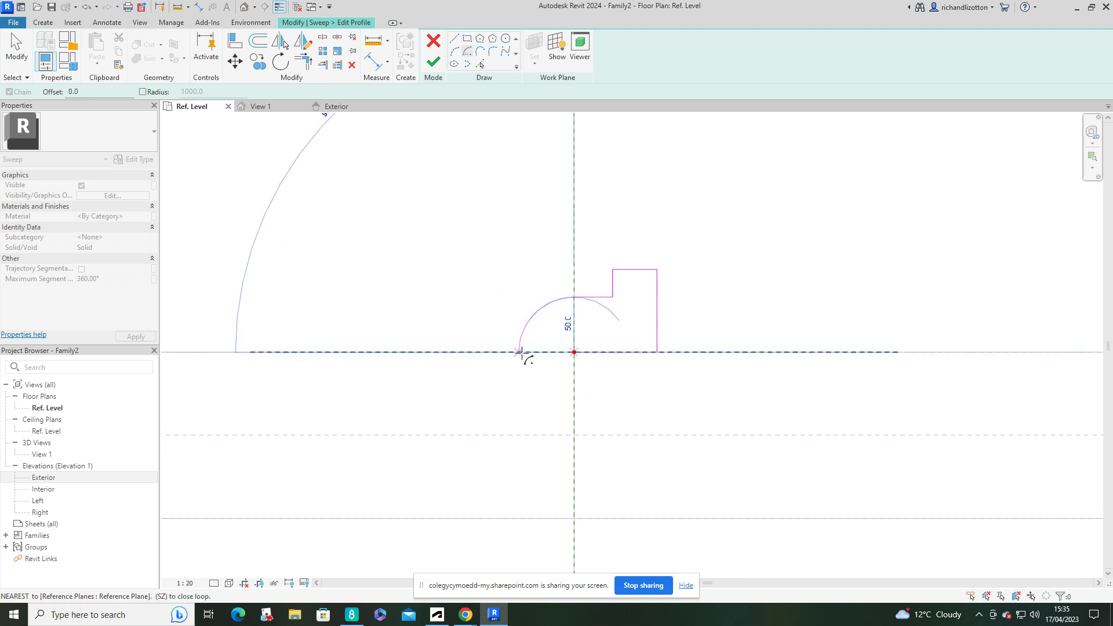
click(520, 352)
click(454, 38)
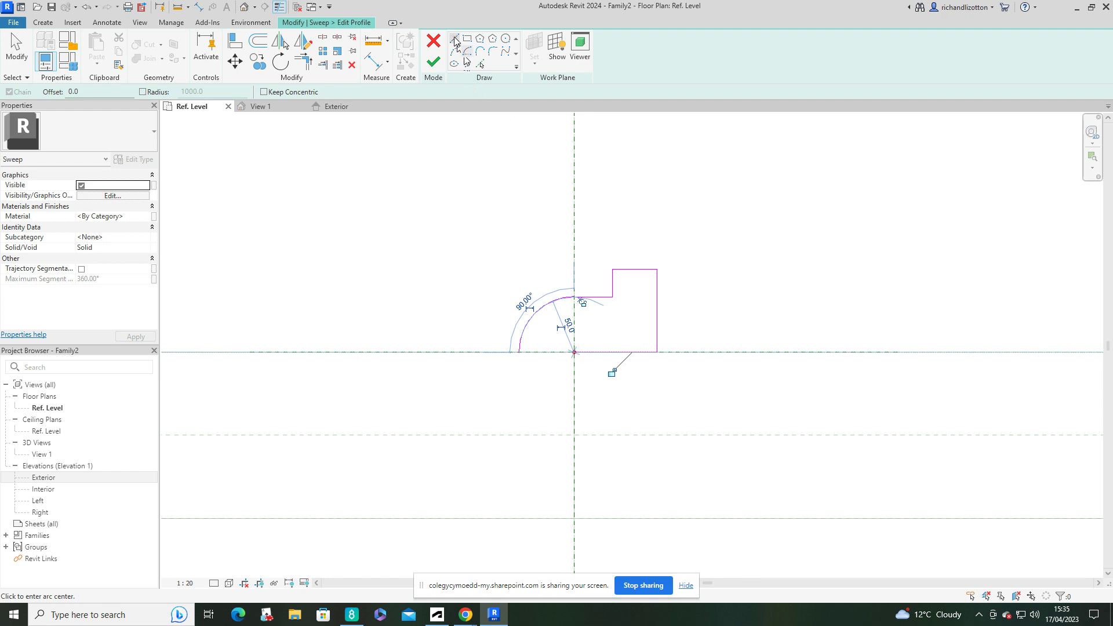
click(520, 352)
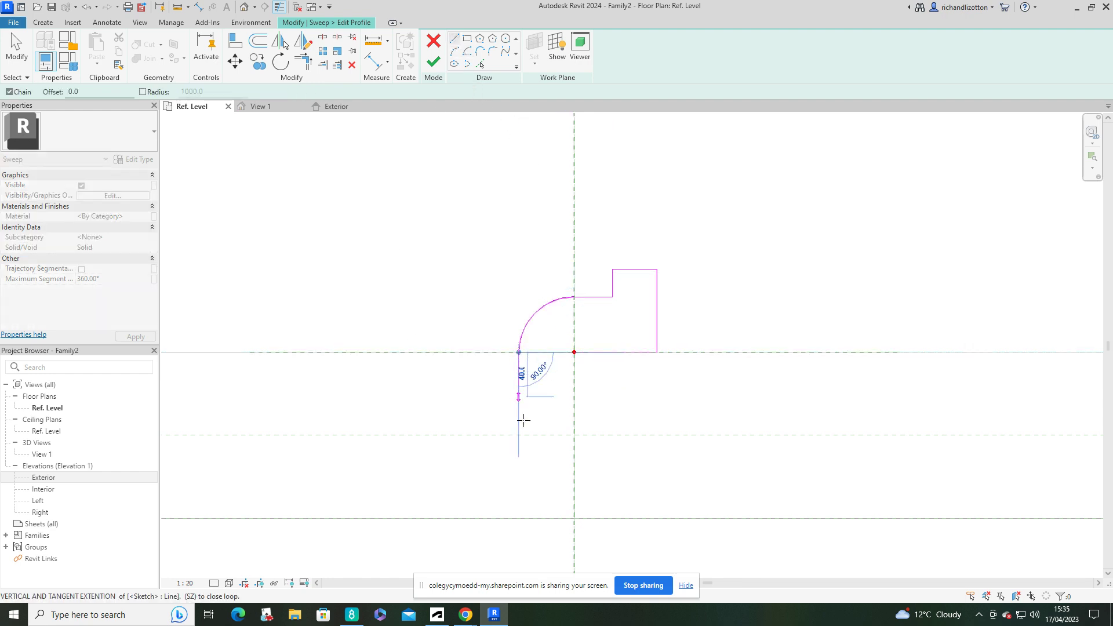
click(518, 518)
click(574, 519)
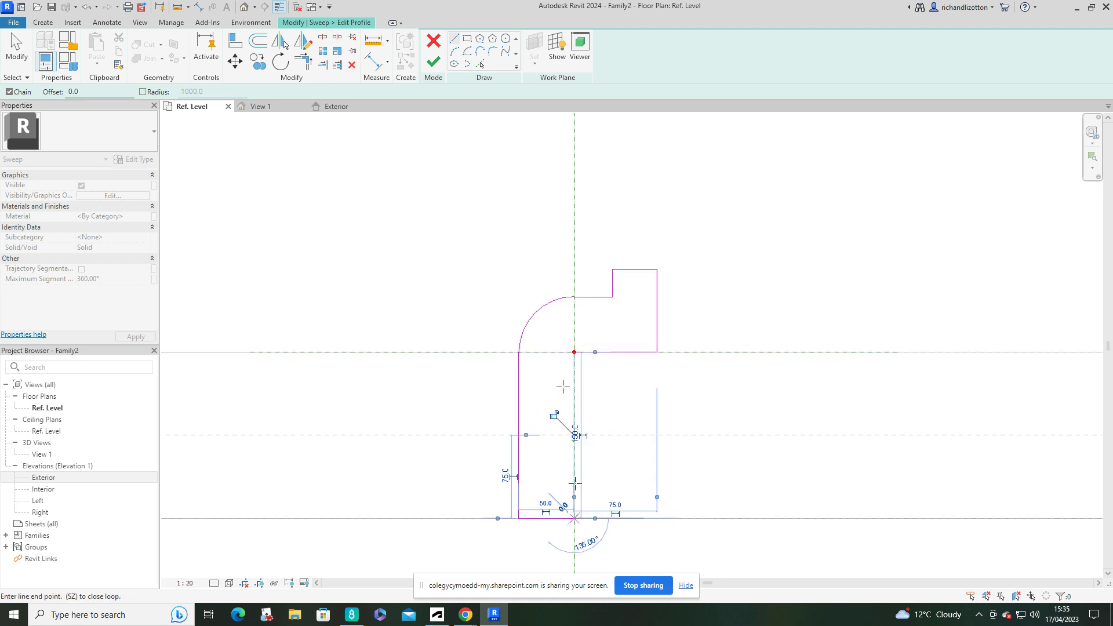
click(574, 352)
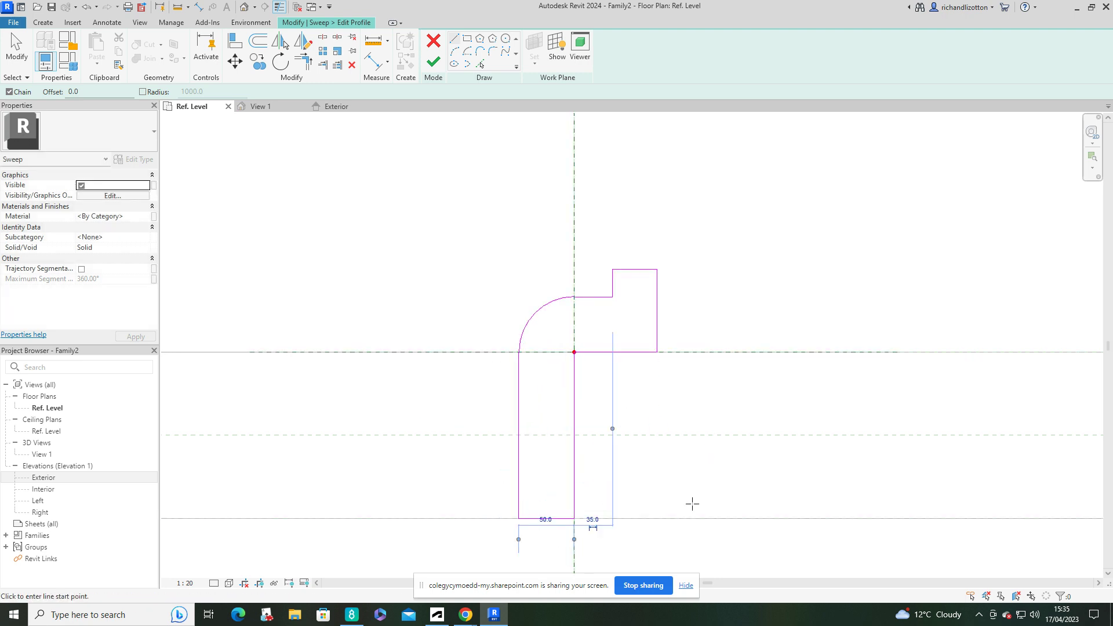
key(Escape)
key(Escape)
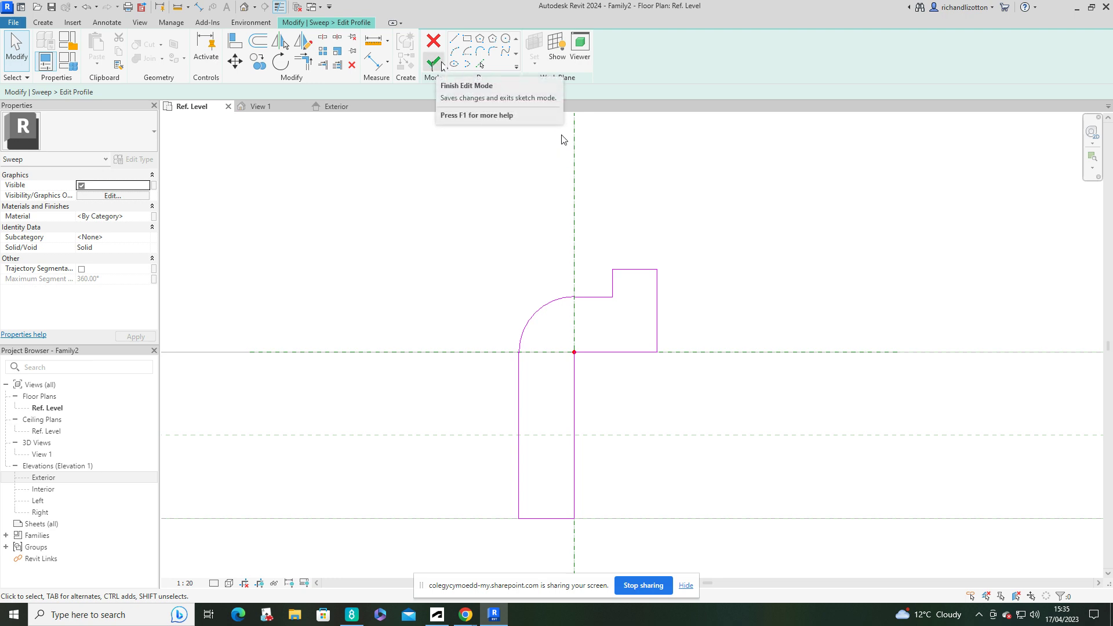
- Search 'sto' in the material library and assign Marble from AEC Materials > Stone to the sweep
click(146, 218)
click(146, 217)
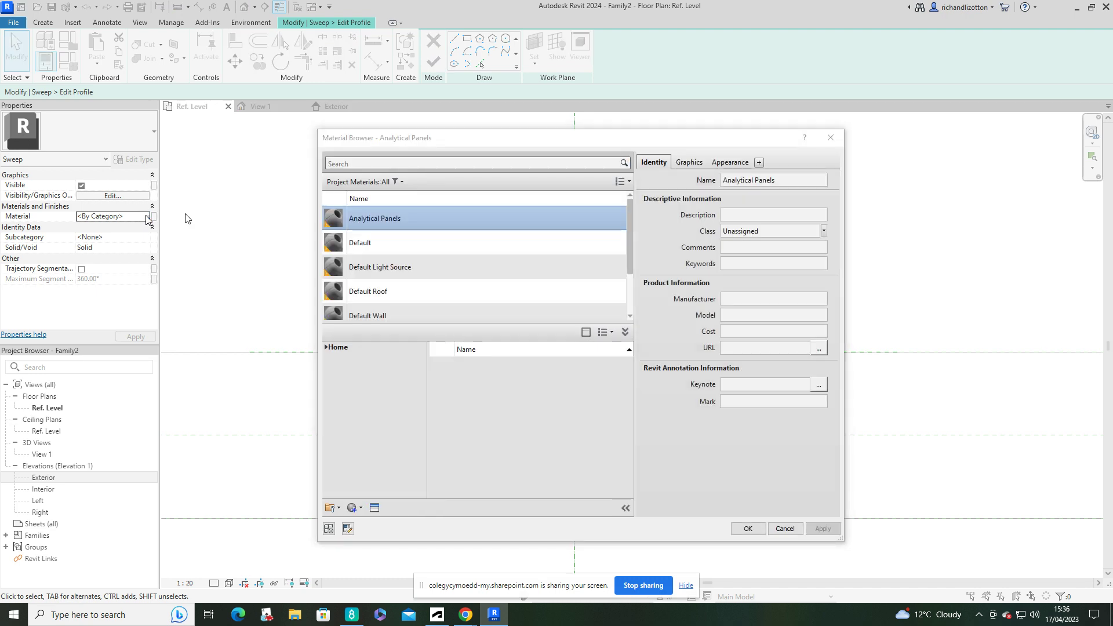
mouse_move(631, 221)
mouse_down()
mouse_move(631, 259)
mouse_move(630, 211)
mouse_up()
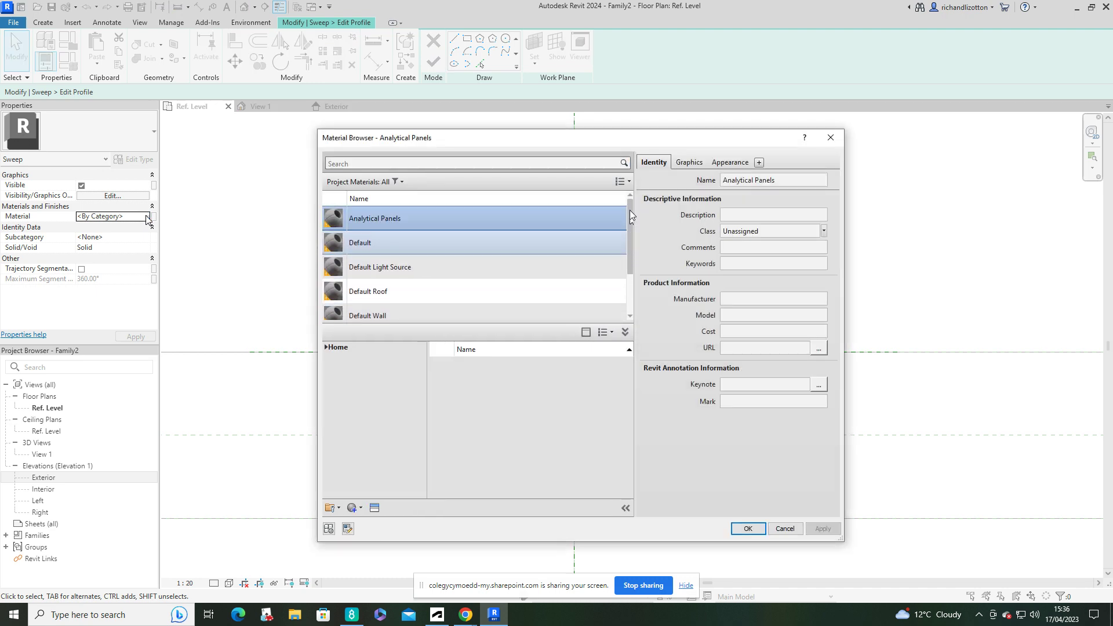
click(383, 164)
text(stone)
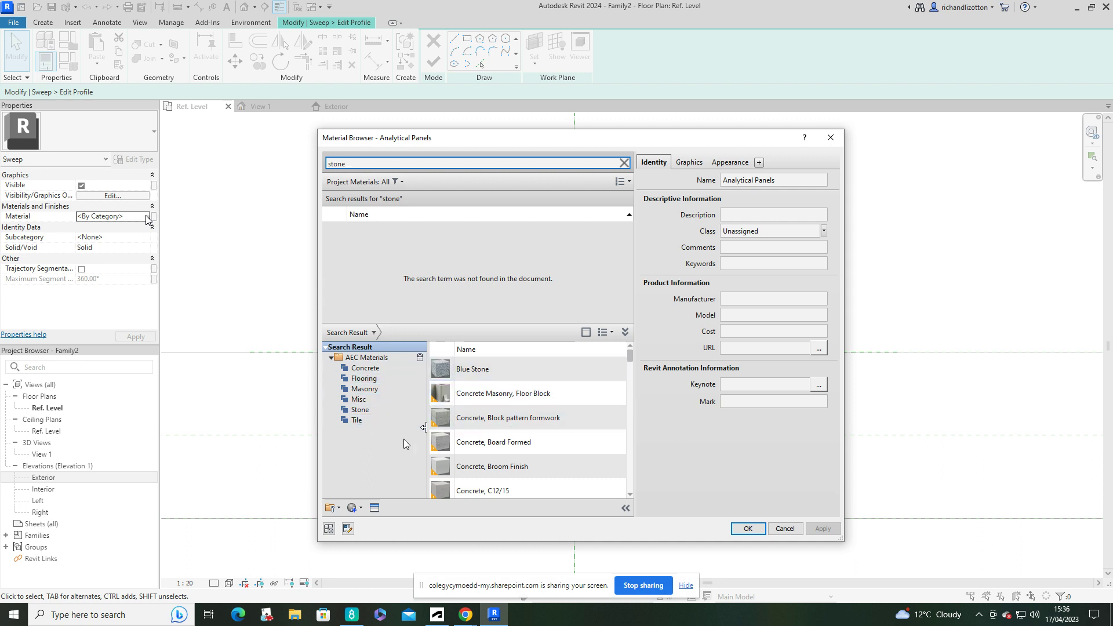
click(361, 411)
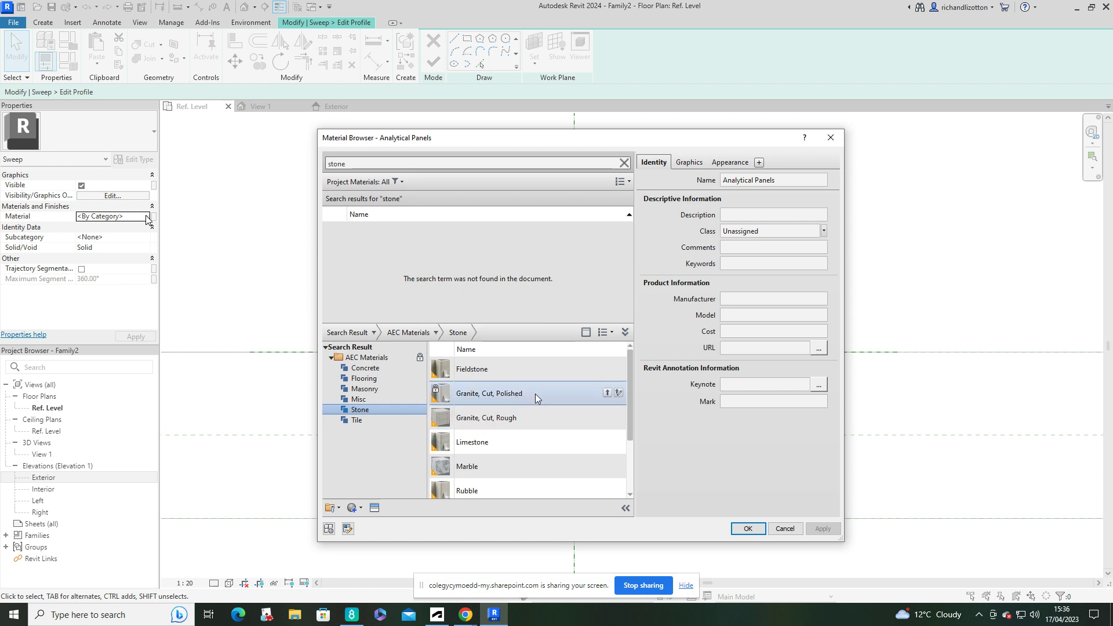
scroll(540, 455, down, 2)
scroll(540, 454, up, 2)
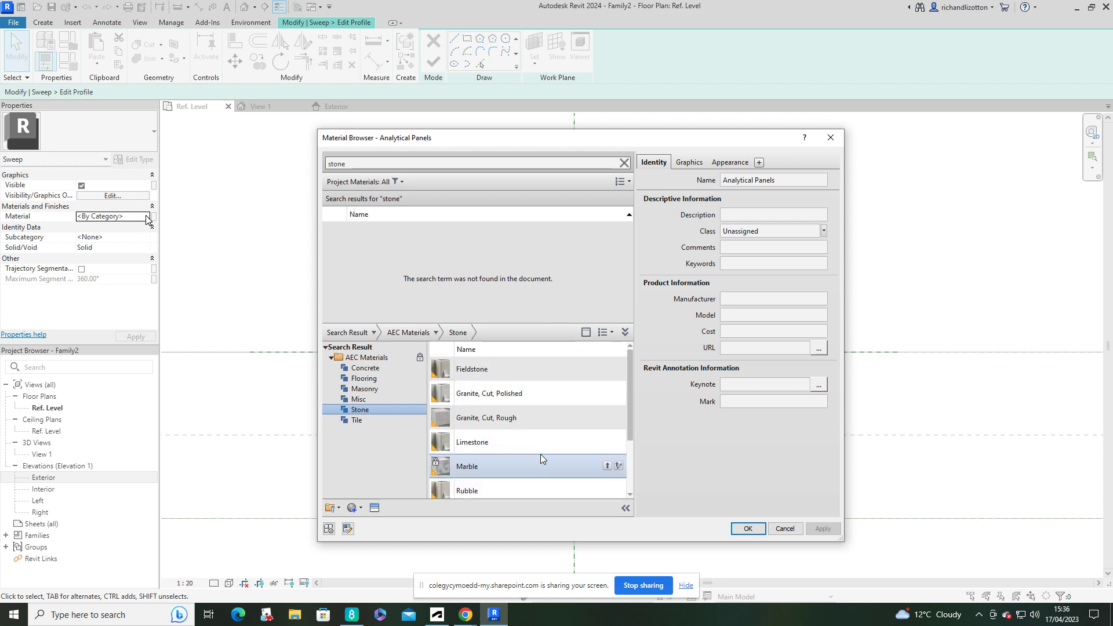
click(485, 467)
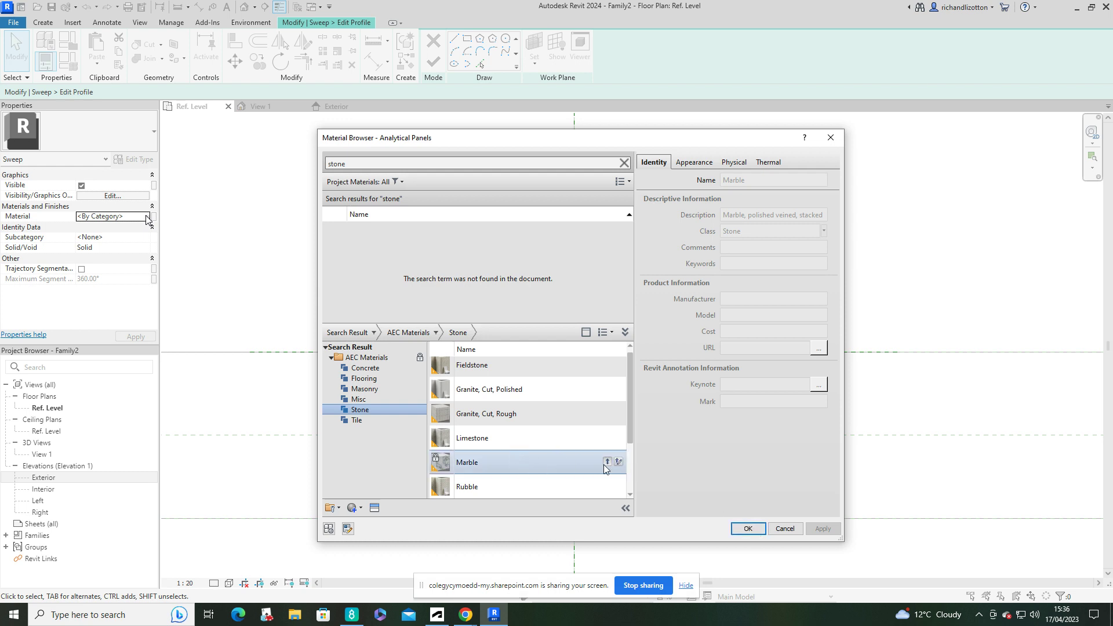
click(607, 462)
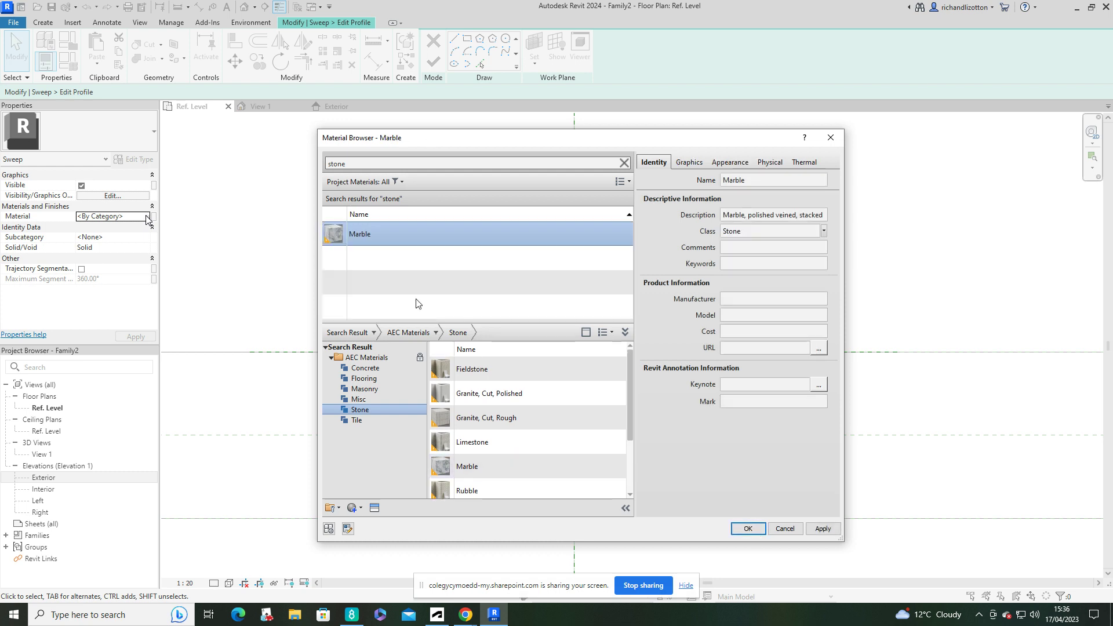
click(747, 529)
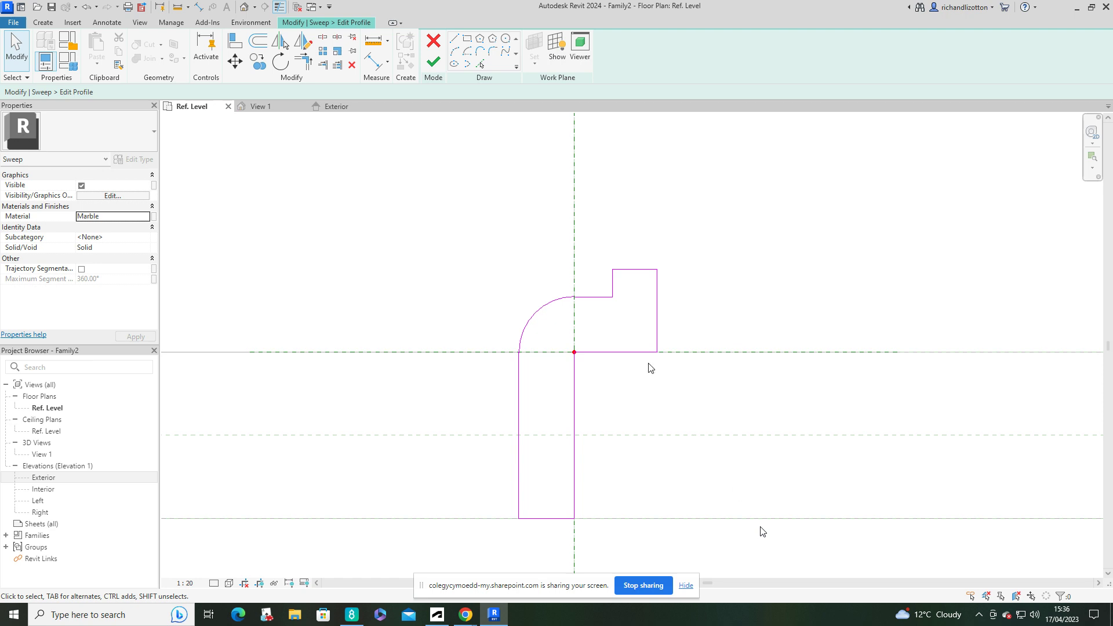
- Finish the sweep profile and complete the marble sweep
click(436, 68)
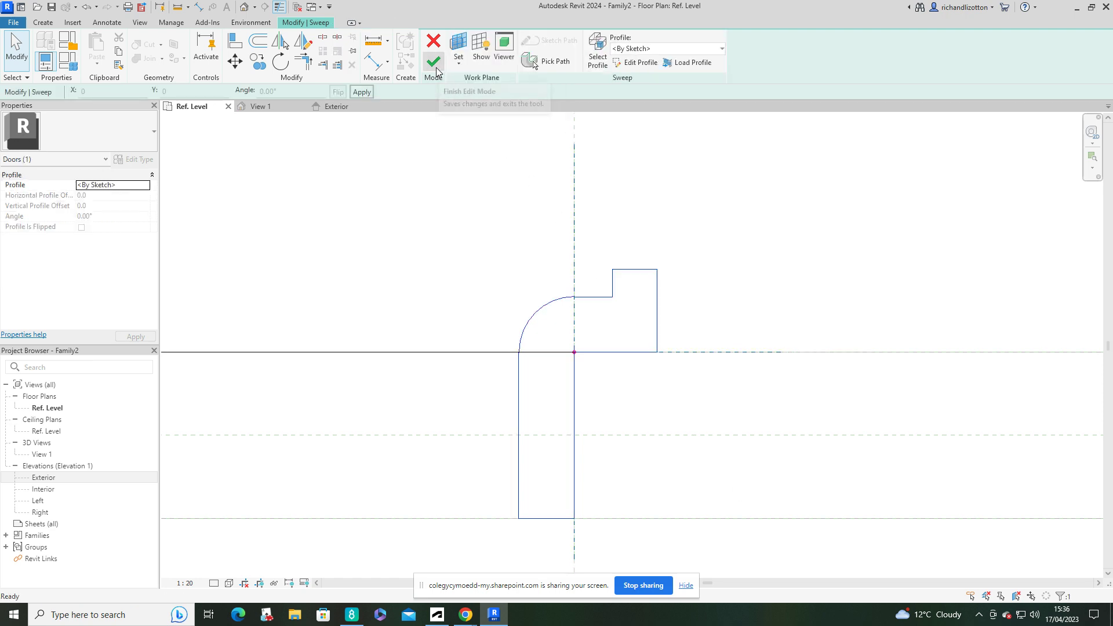
click(436, 67)
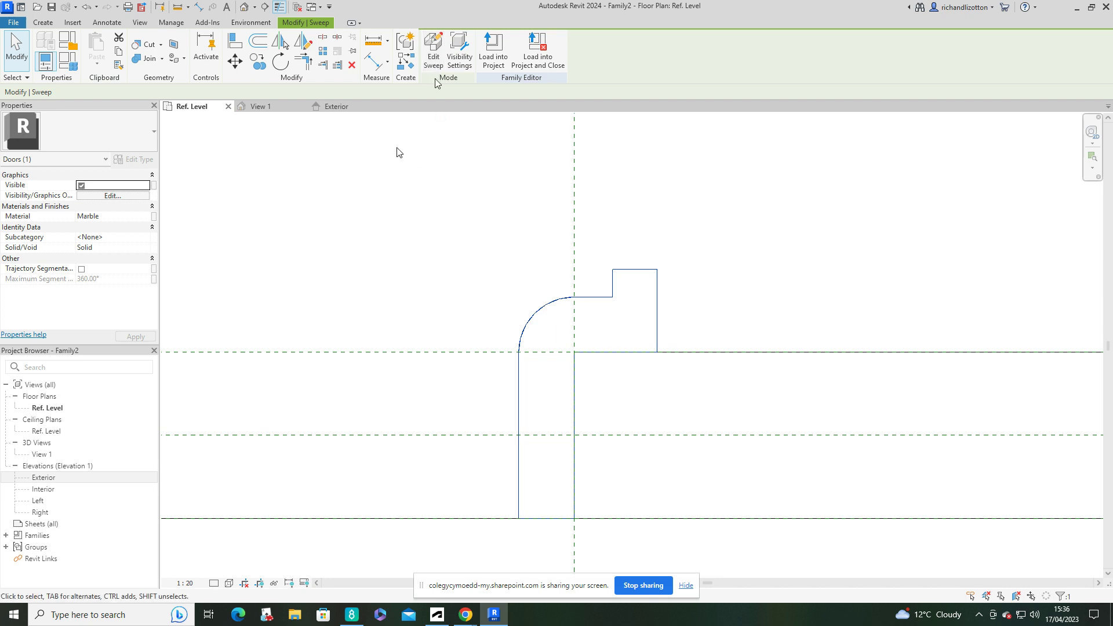
key(ctrl+Tab)
- Show the 3D view in Realistic style and orbit to see it from the back-right
click(450, 395)
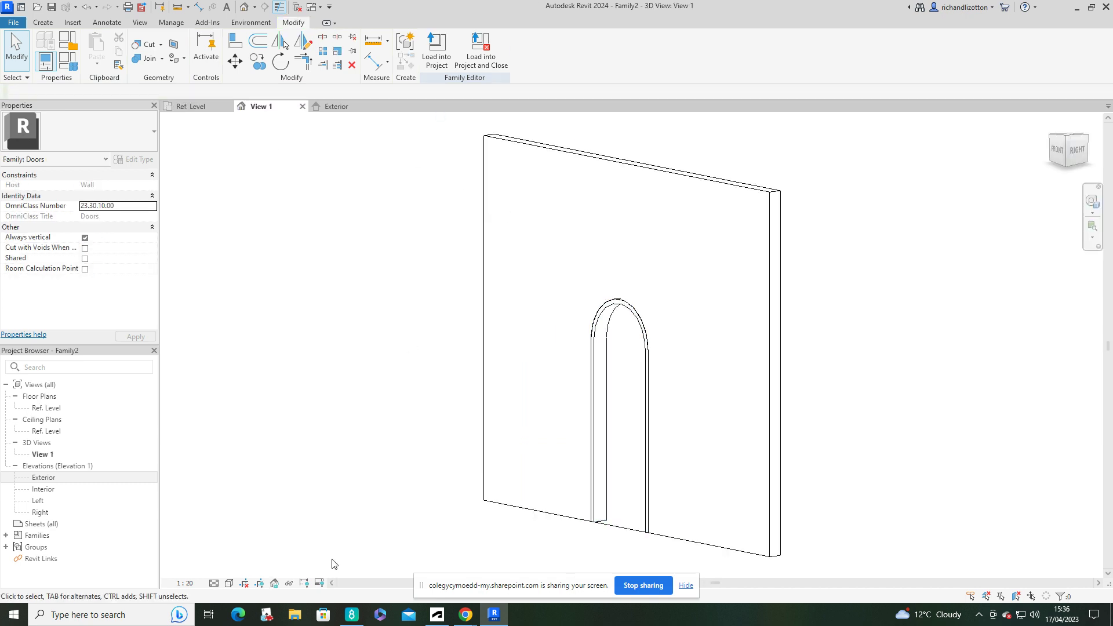
click(233, 584)
click(248, 570)
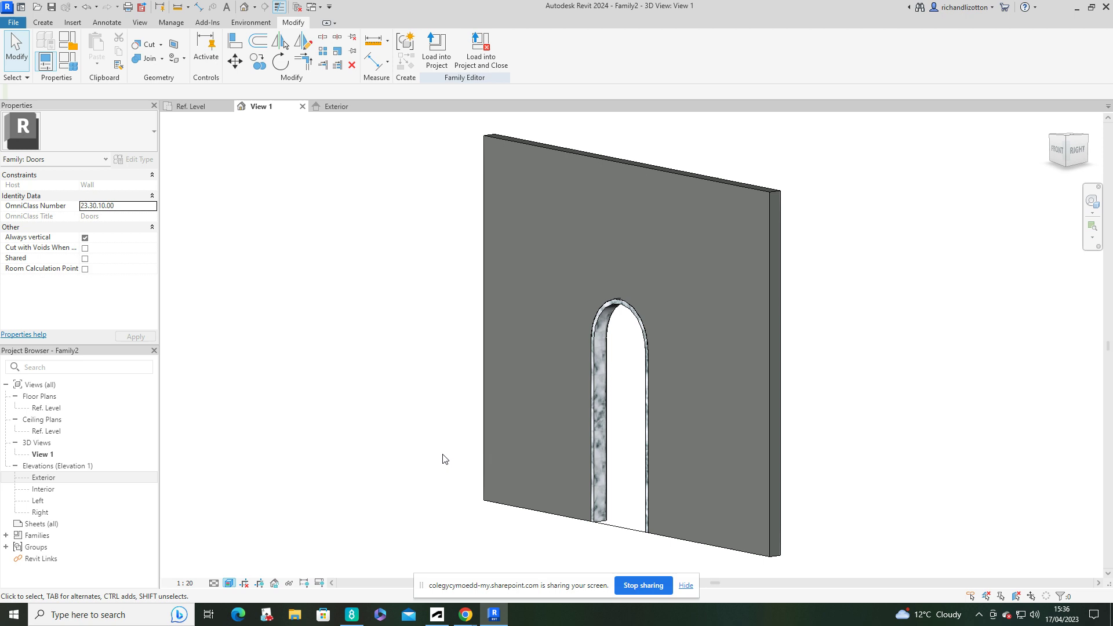
scroll(659, 360, up, 1)
shift+middle_drag(671, 419, 465, 348)
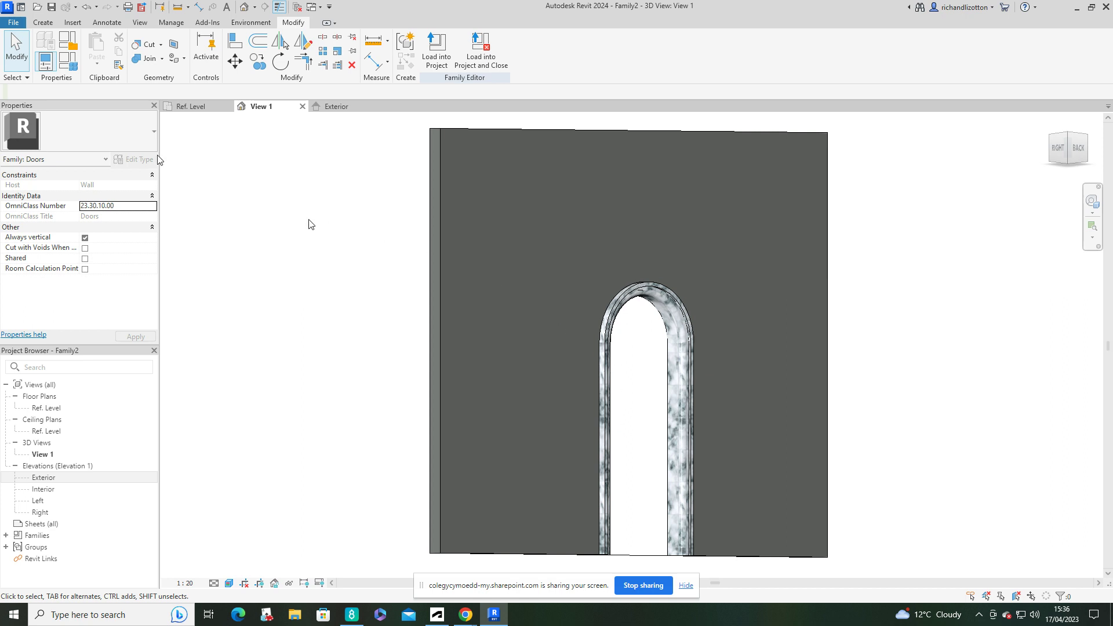
- Change the Width type parameter from 1000.0 to 1500.0 in Family Types
click(73, 70)
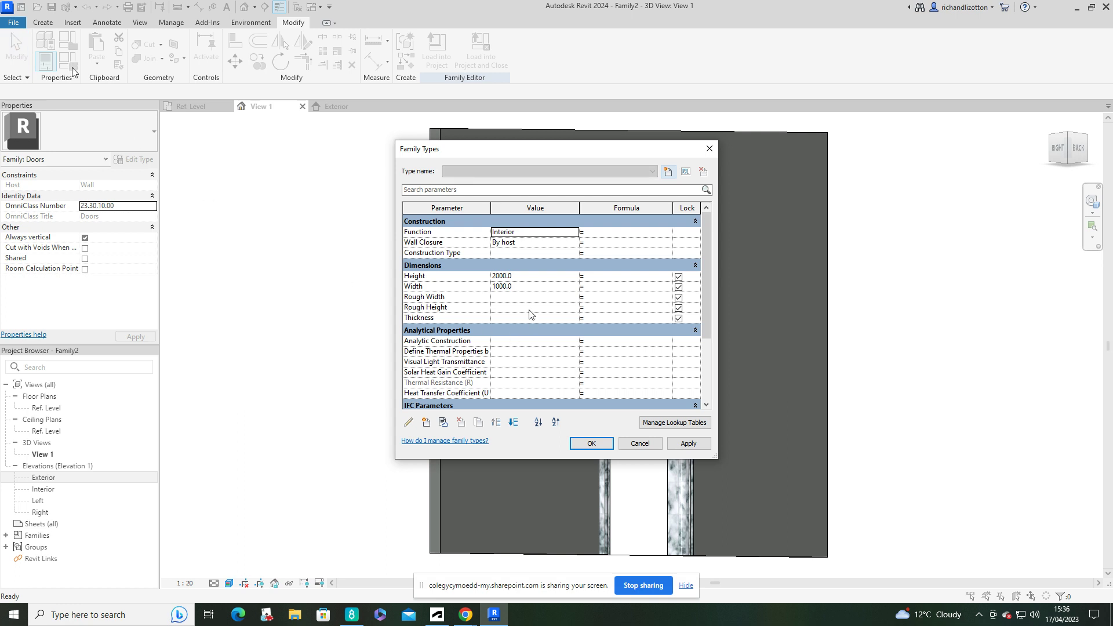
click(496, 287)
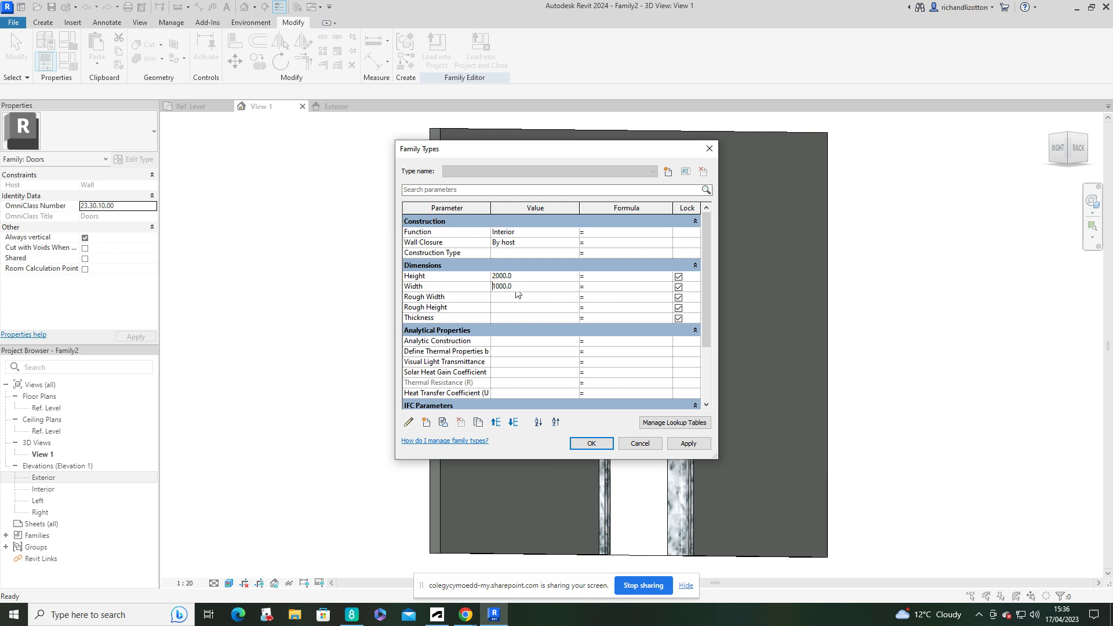
key(Right)
key(Delete)
text(5)
key(Tab)
click(591, 445)
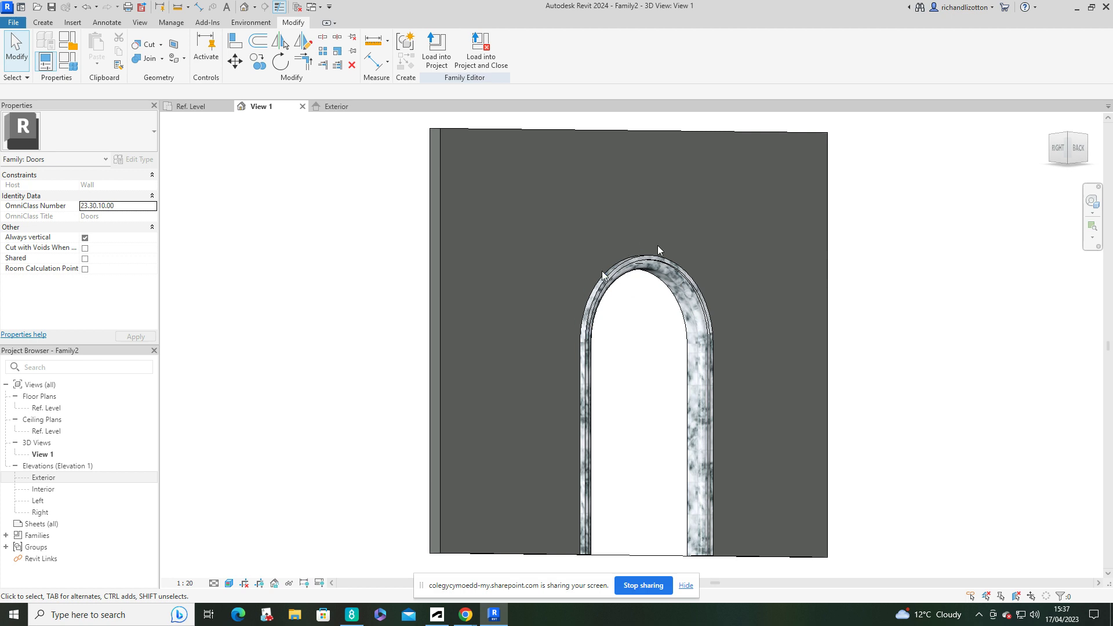
shift+middle_drag(671, 349, 504, 390)
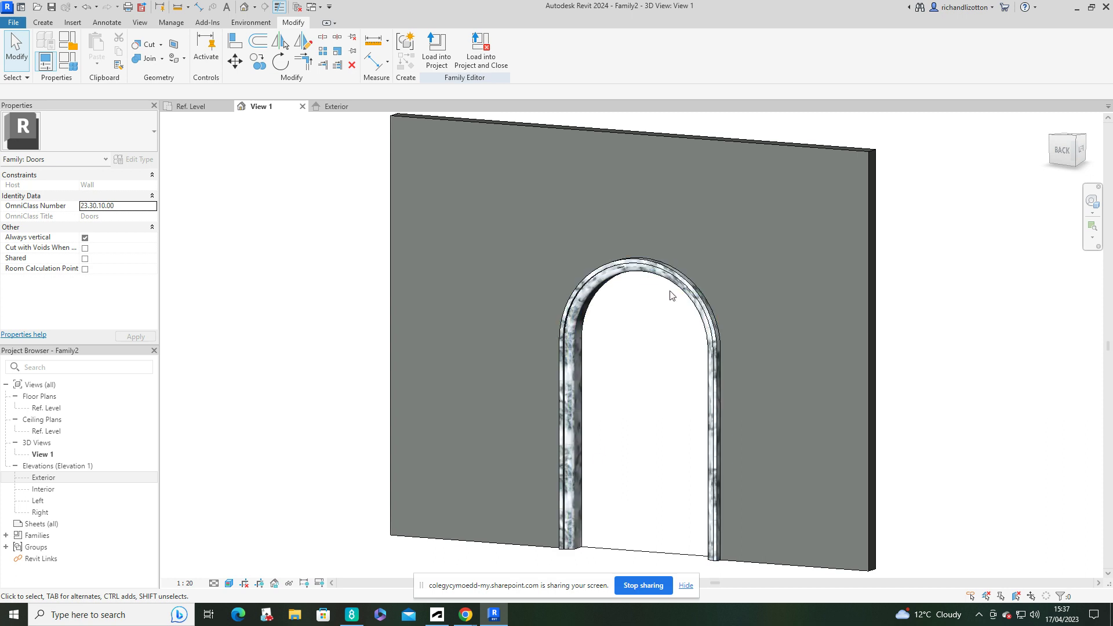